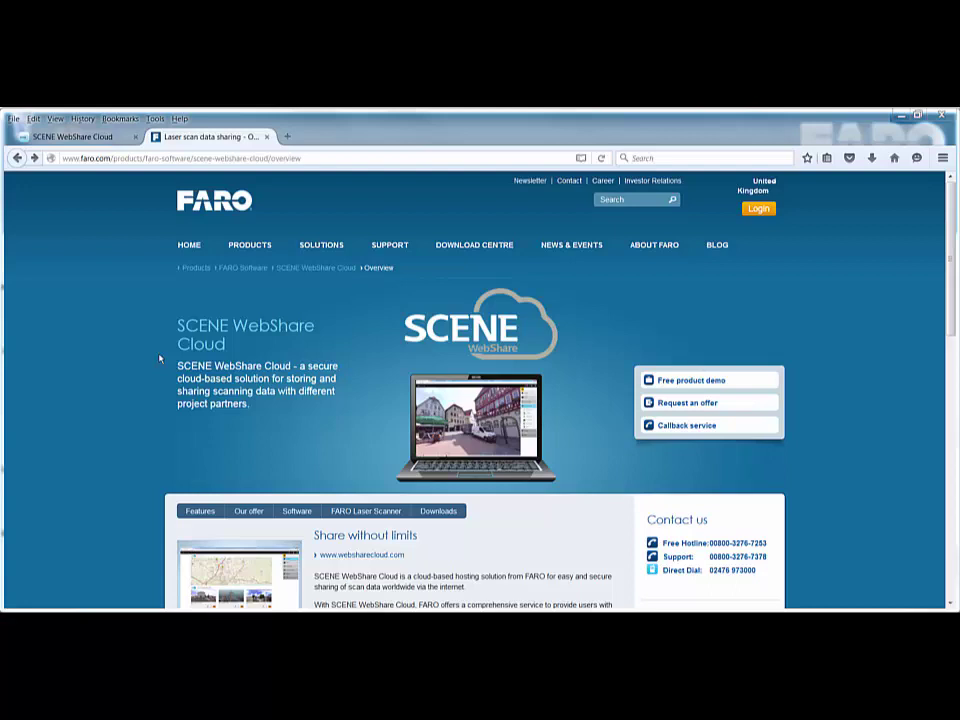
Step: Review the SCENE WebShare Cloud product overview and its package offer on the FARO website, and close that page
scroll(149, 360, down, 3)
scroll(149, 360, down, 6)
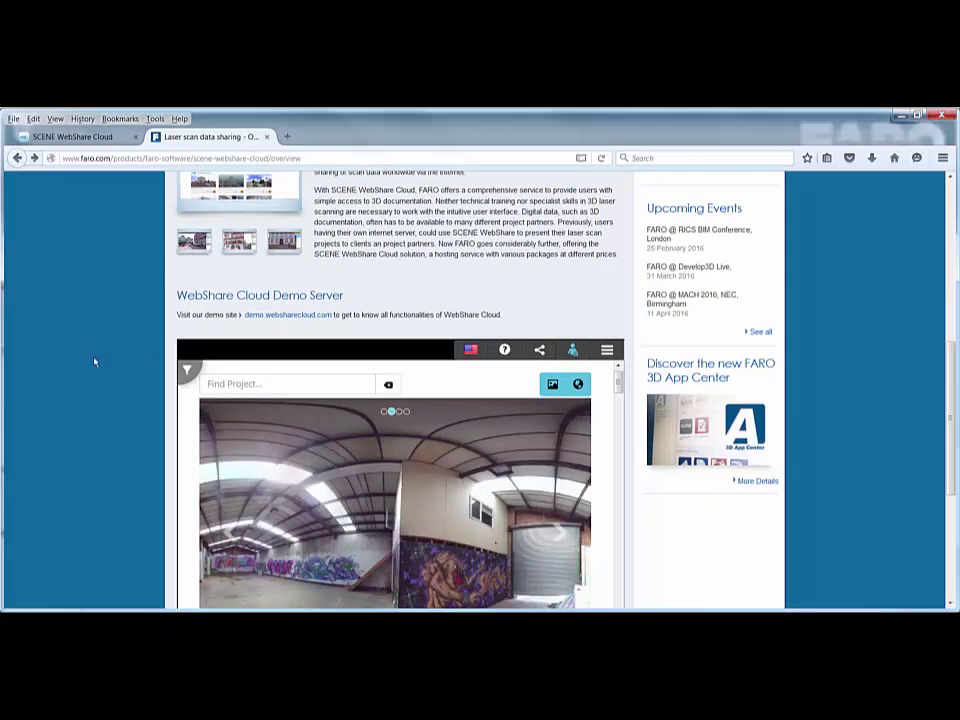
scroll(94, 362, down, 1)
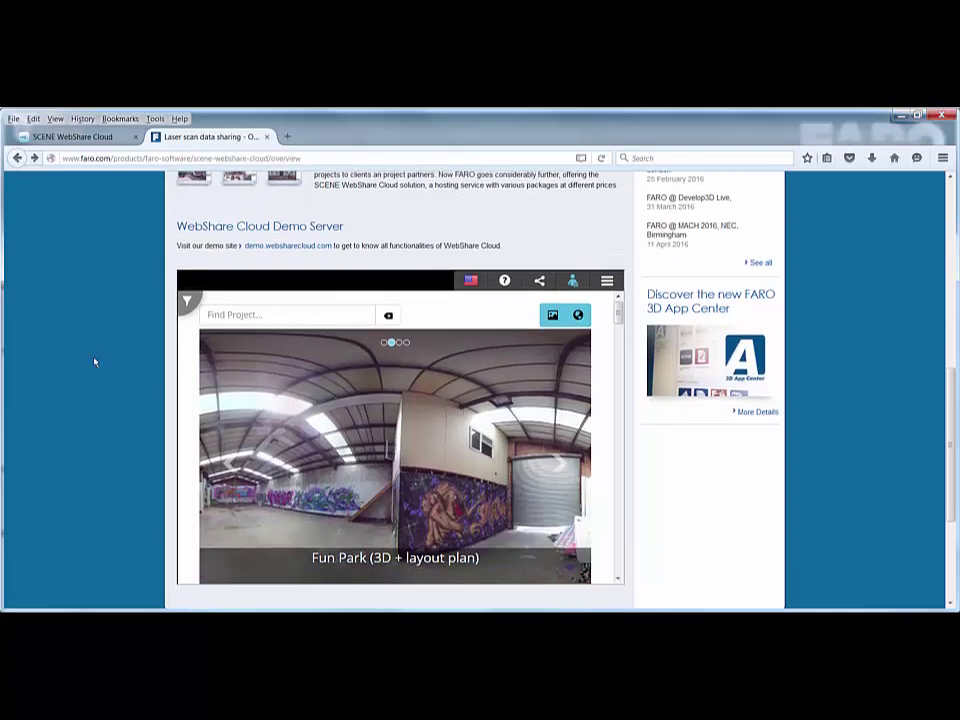
scroll(94, 362, up, 4)
scroll(94, 362, up, 3)
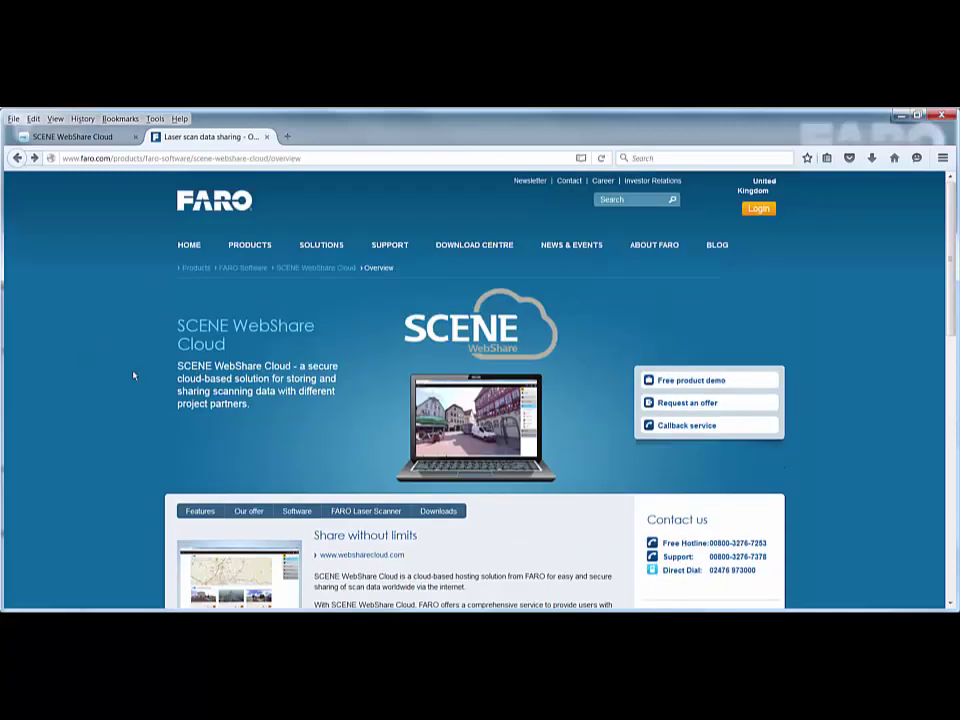
click(249, 512)
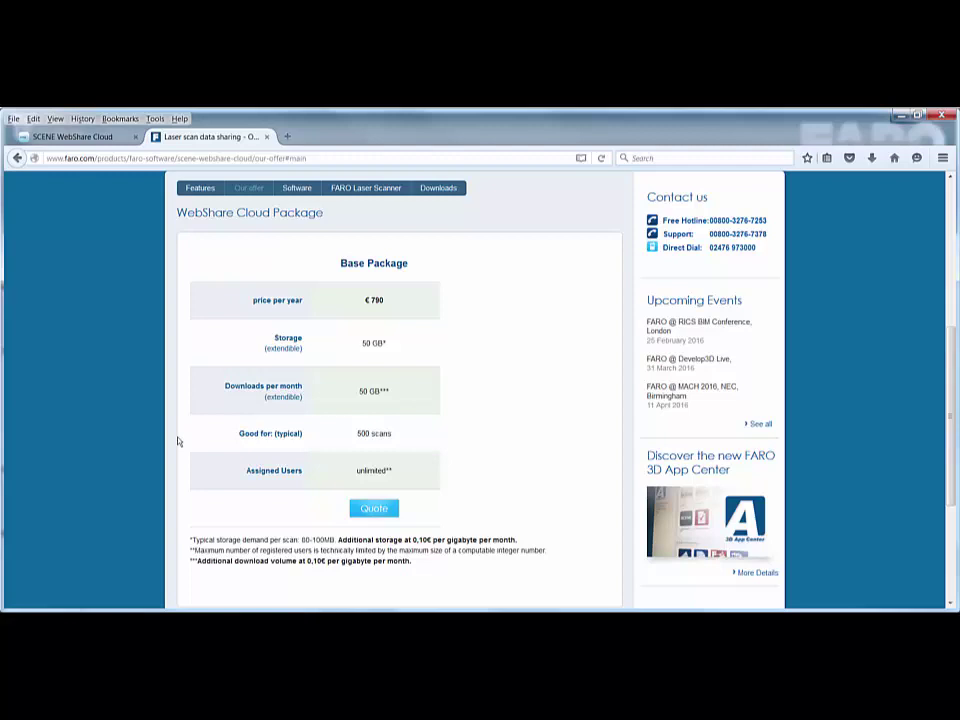
click(266, 136)
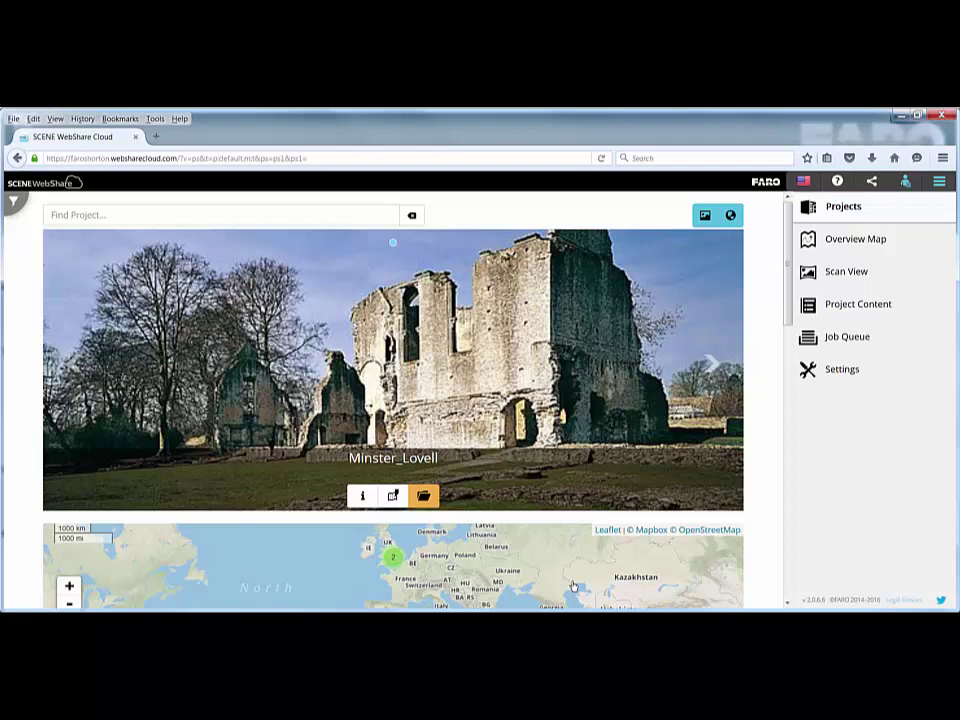
Step: Open the account's administration dashboard and examine the usage overview and the daily and accumulated traffic charts
click(904, 184)
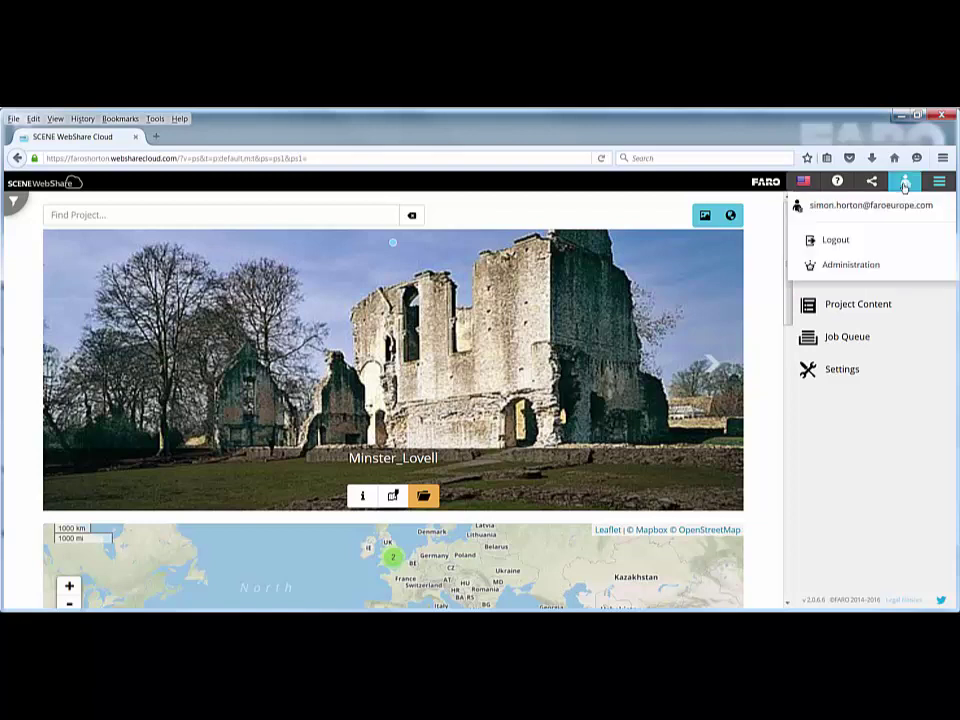
click(850, 265)
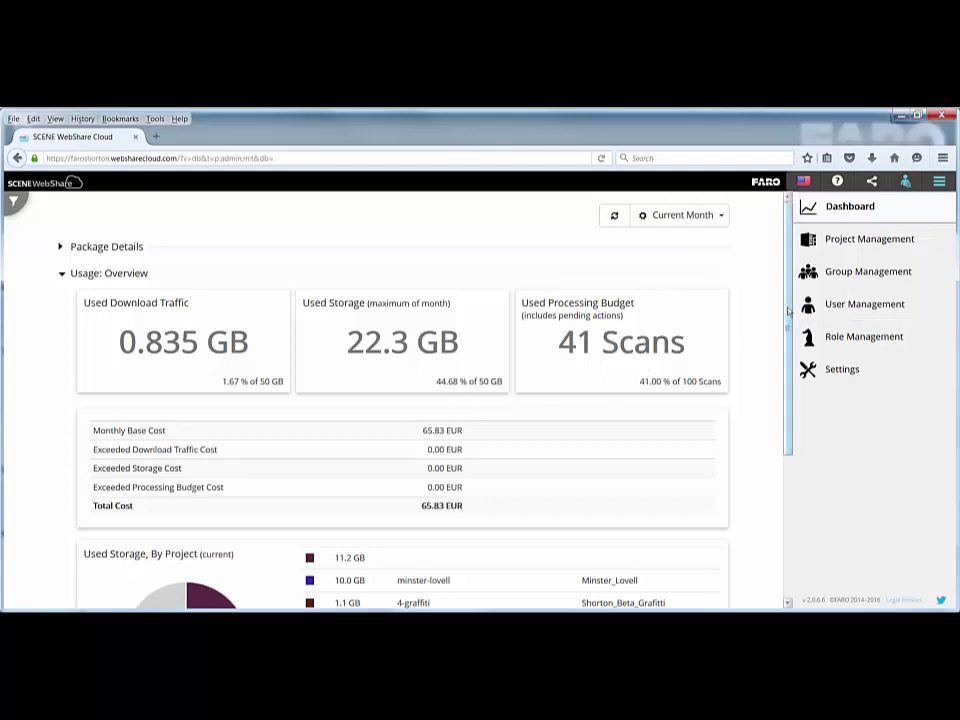
drag(788, 312, 792, 407)
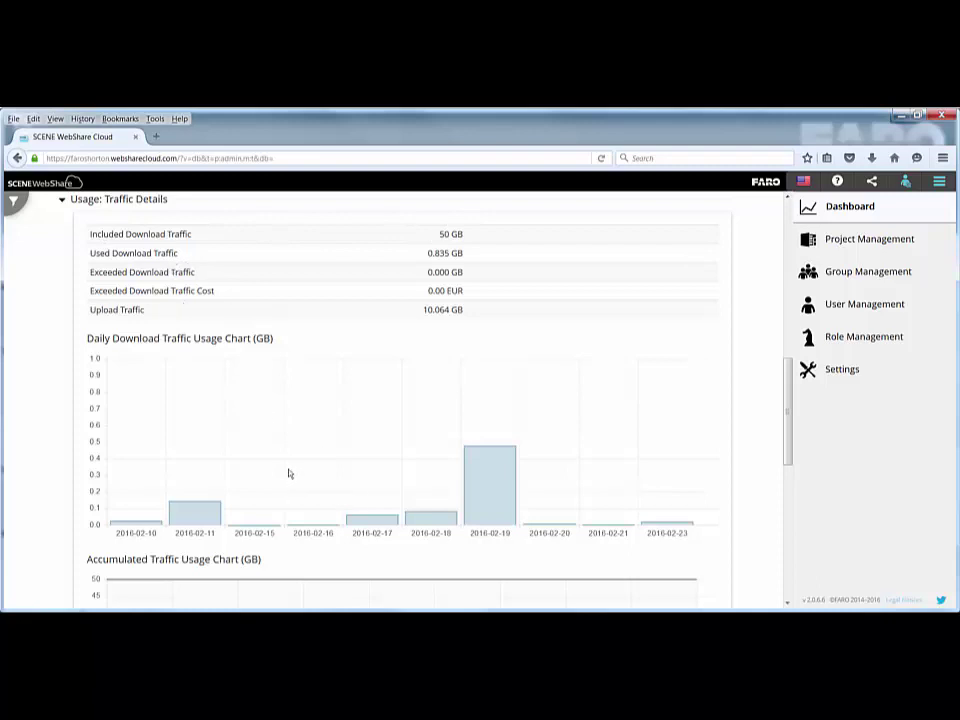
mouse_move(203, 527)
mouse_move(491, 510)
drag(789, 413, 789, 414)
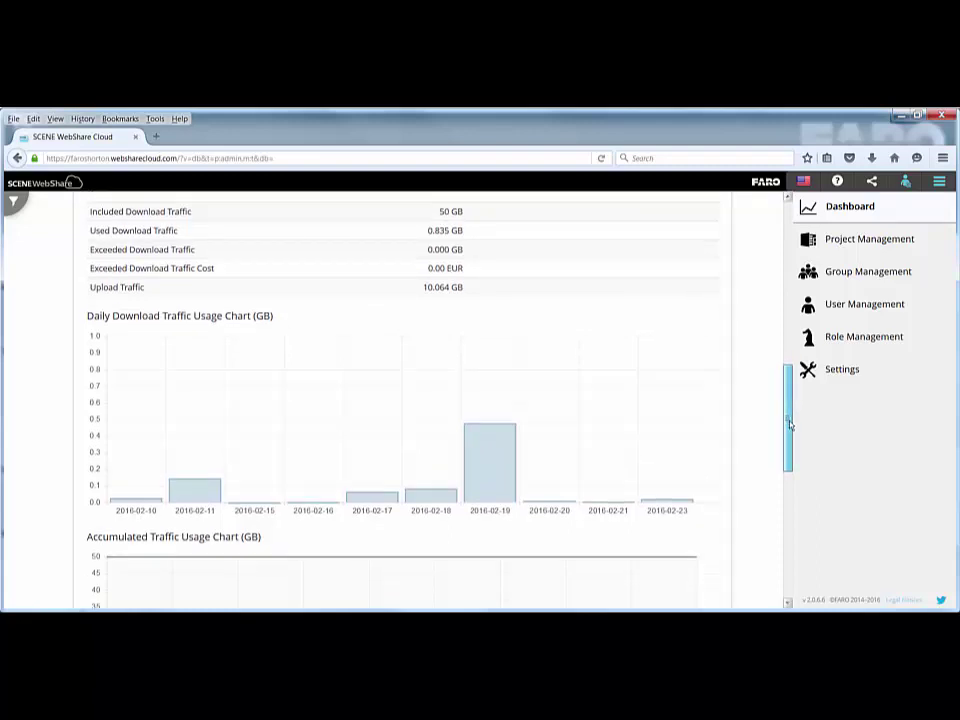
drag(789, 424, 784, 549)
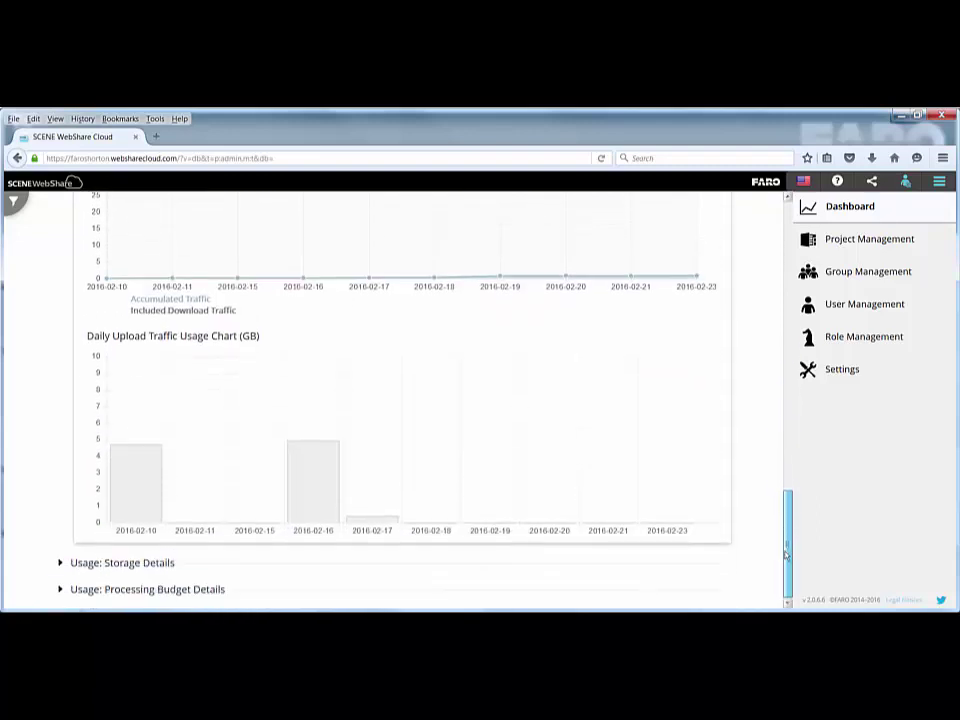
Step: Expand the storage and processing budget usage details and examine their charts
click(60, 563)
drag(787, 477, 765, 583)
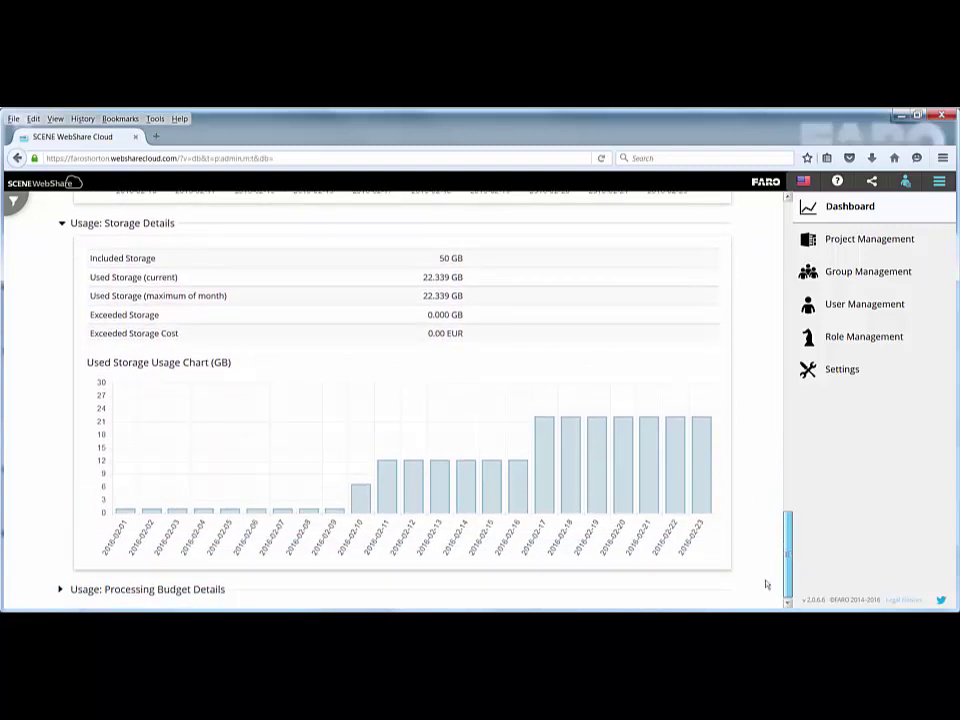
click(62, 592)
drag(786, 459, 789, 508)
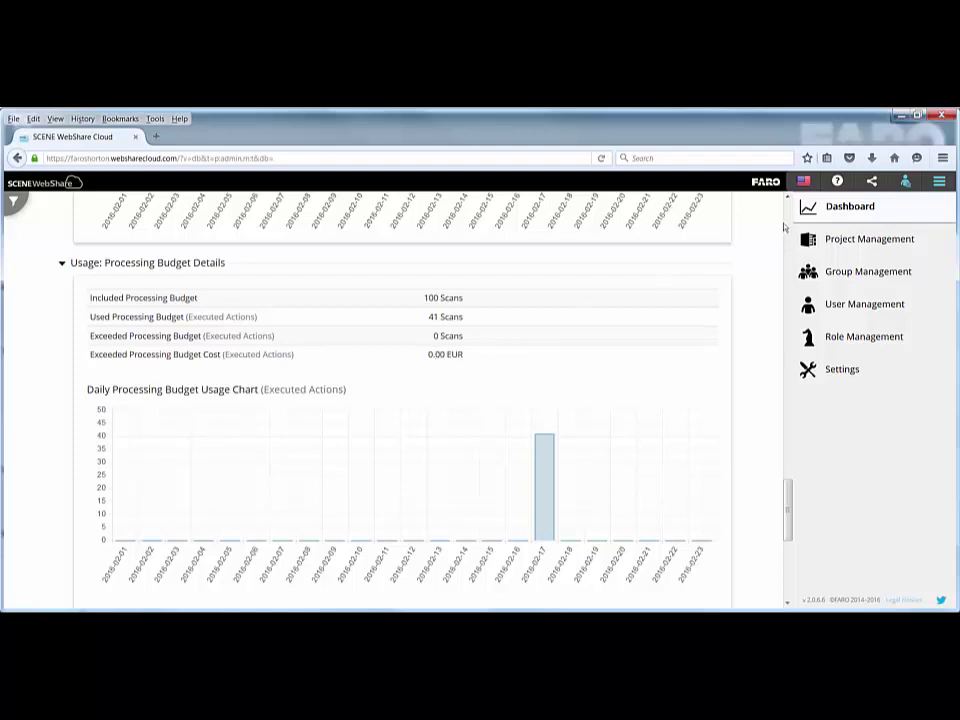
Step: Create 3D data for the 4-graffiti project in Project Management, confirming the processing cost and keeping the Prefer color mode
click(836, 243)
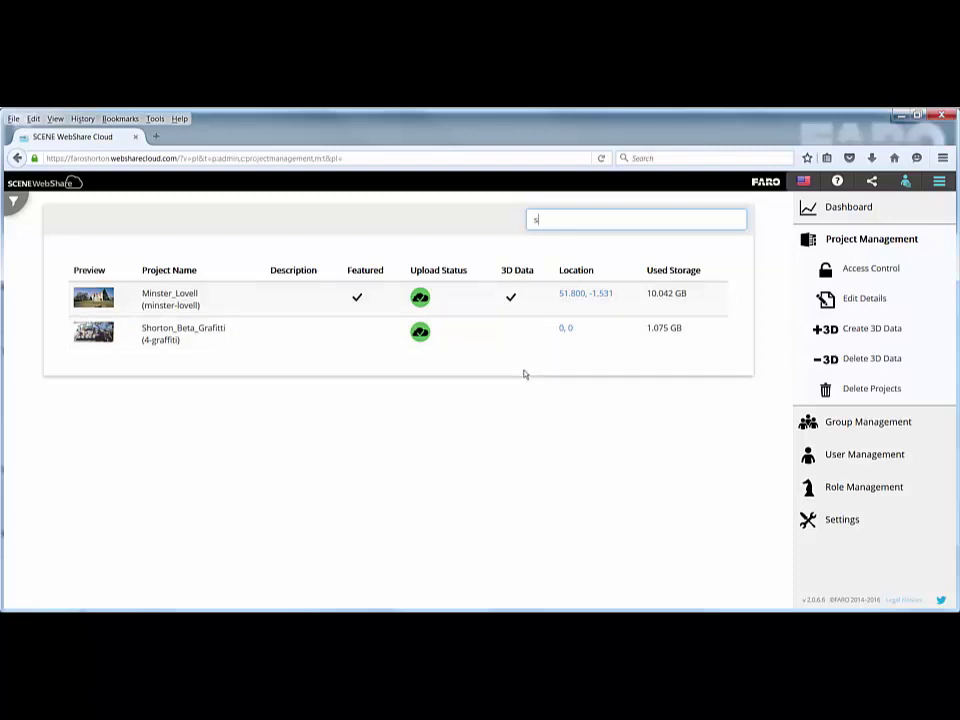
click(898, 336)
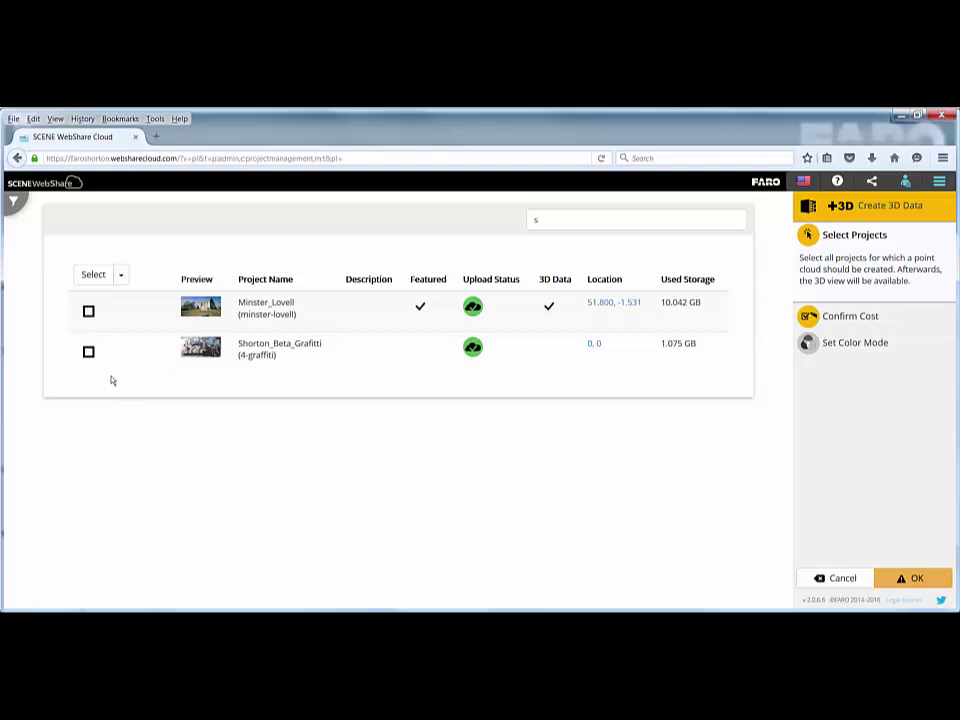
click(88, 352)
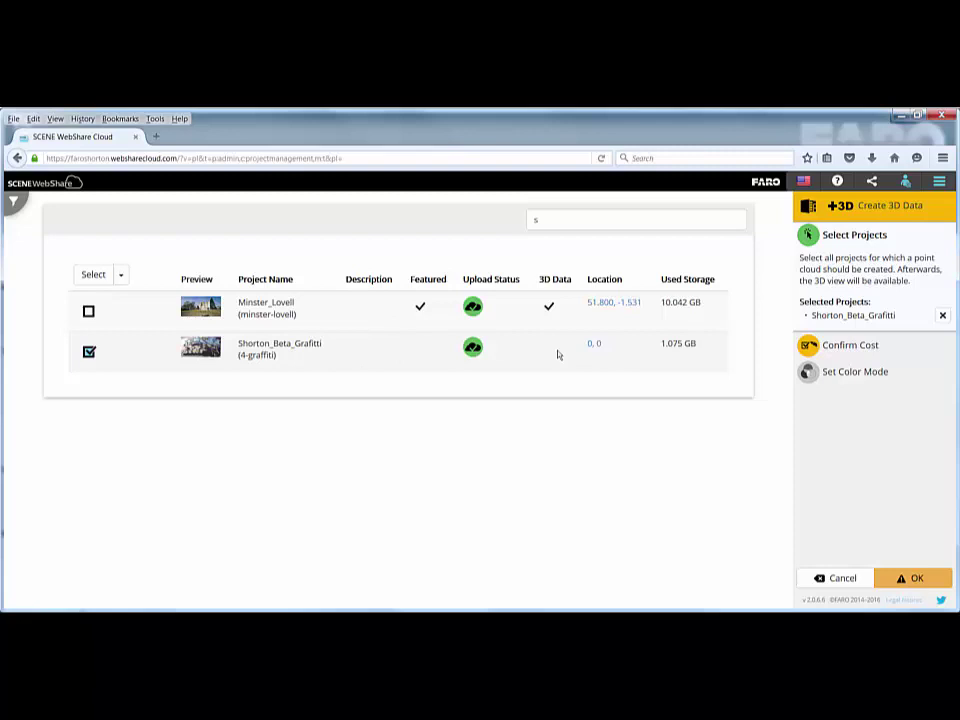
click(858, 346)
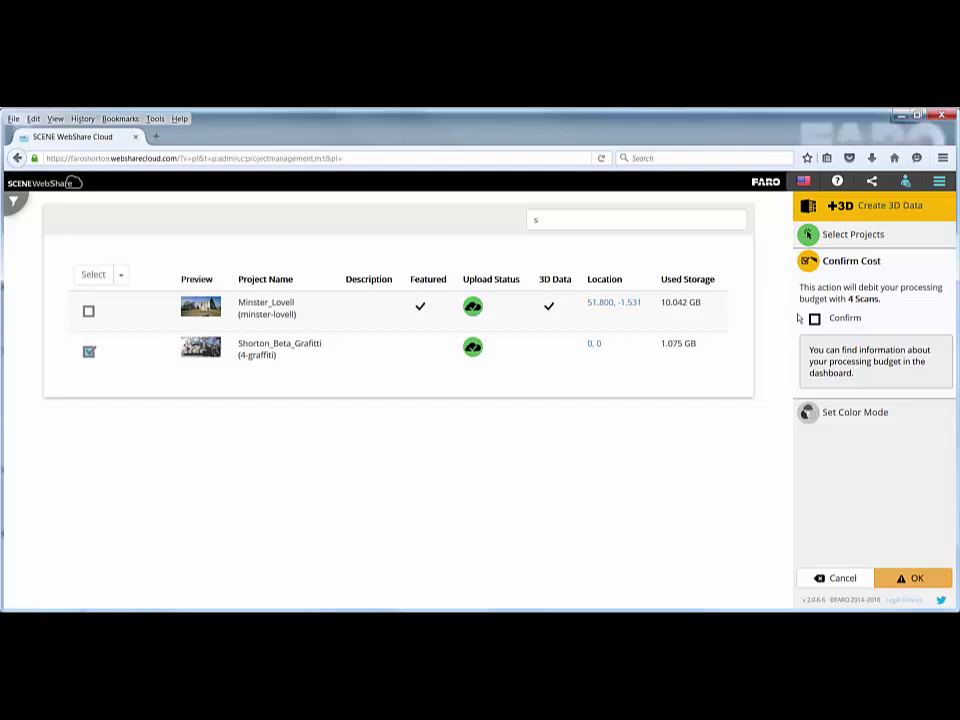
click(815, 320)
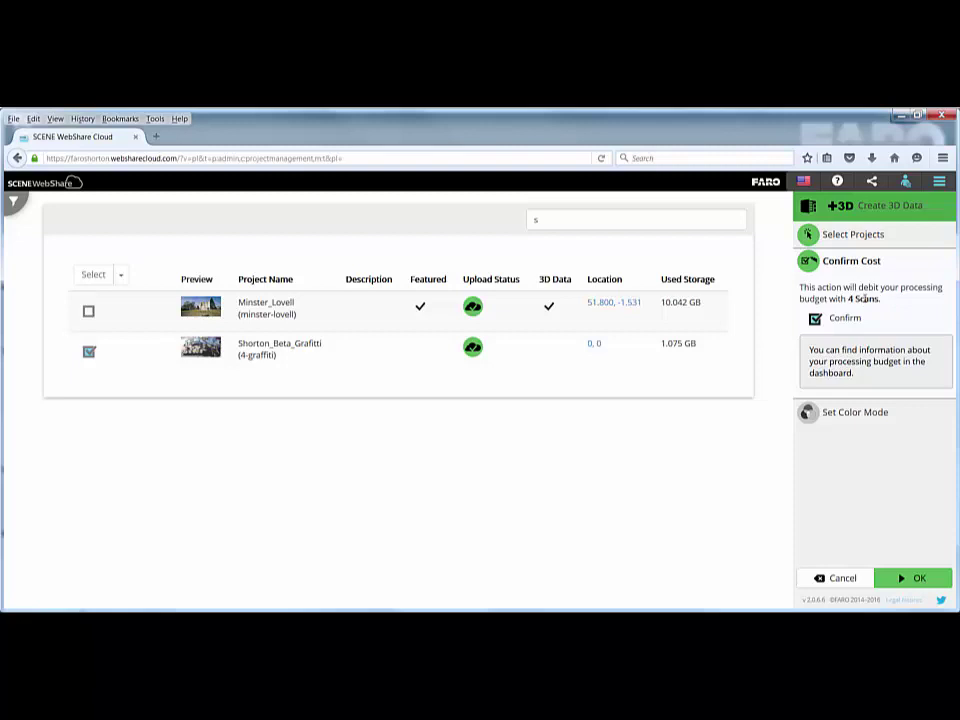
click(840, 414)
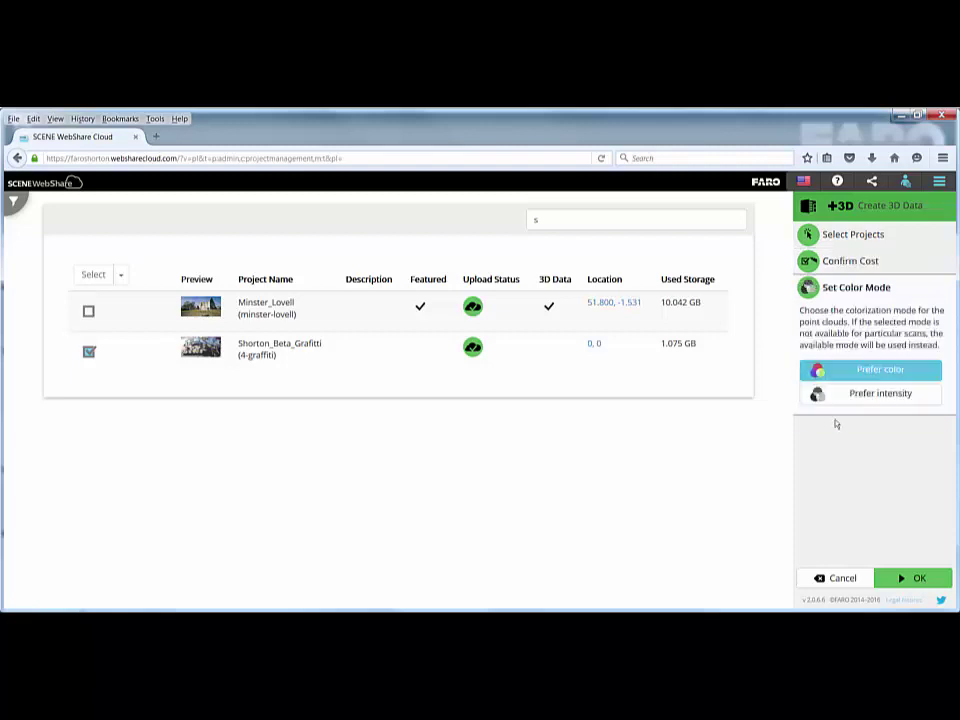
click(908, 578)
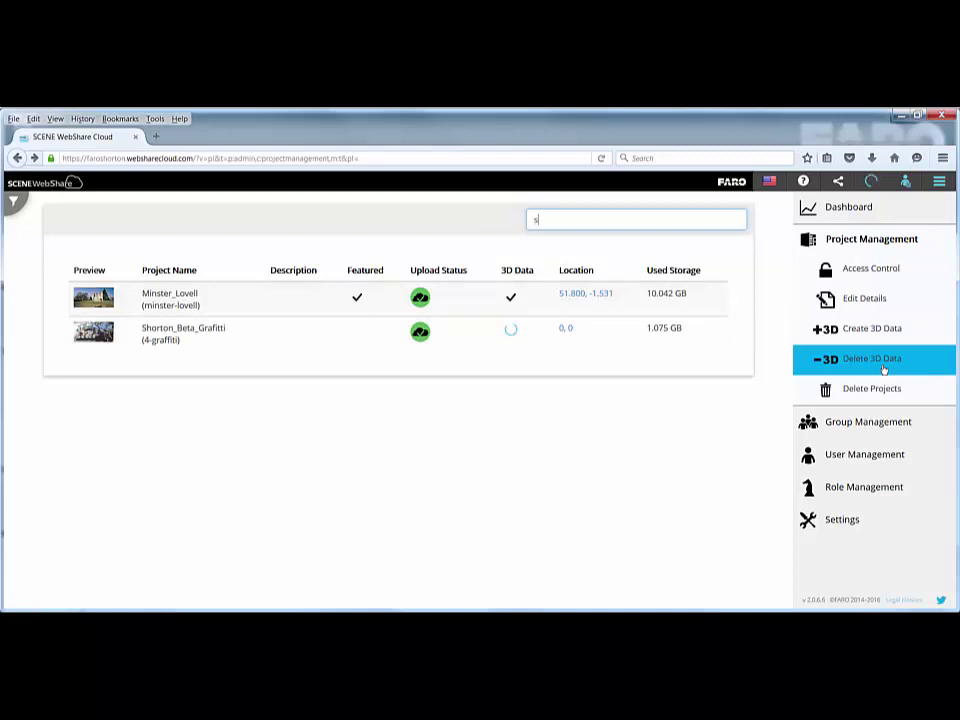
Step: Switch the 3D view permission of the Minster_Lovell project off and back on in Access Control
click(893, 271)
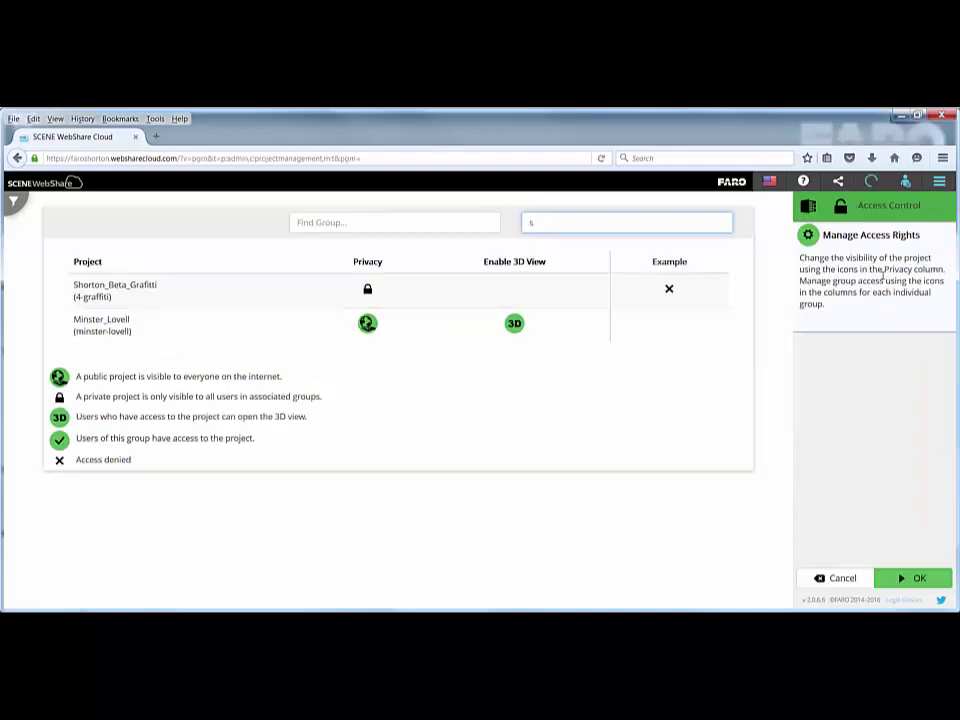
click(513, 324)
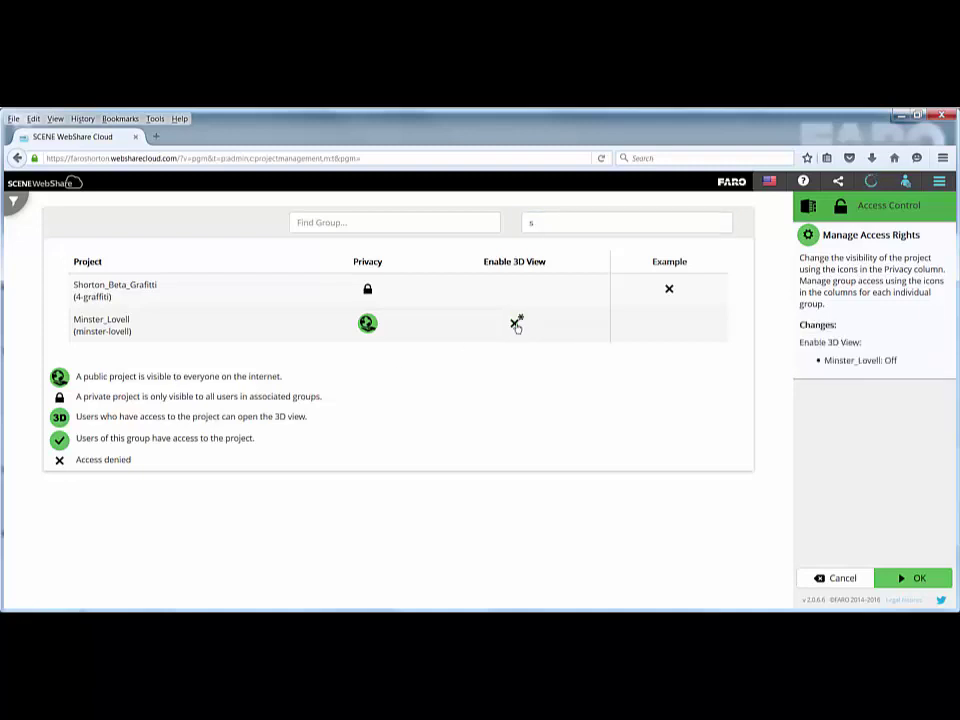
click(515, 324)
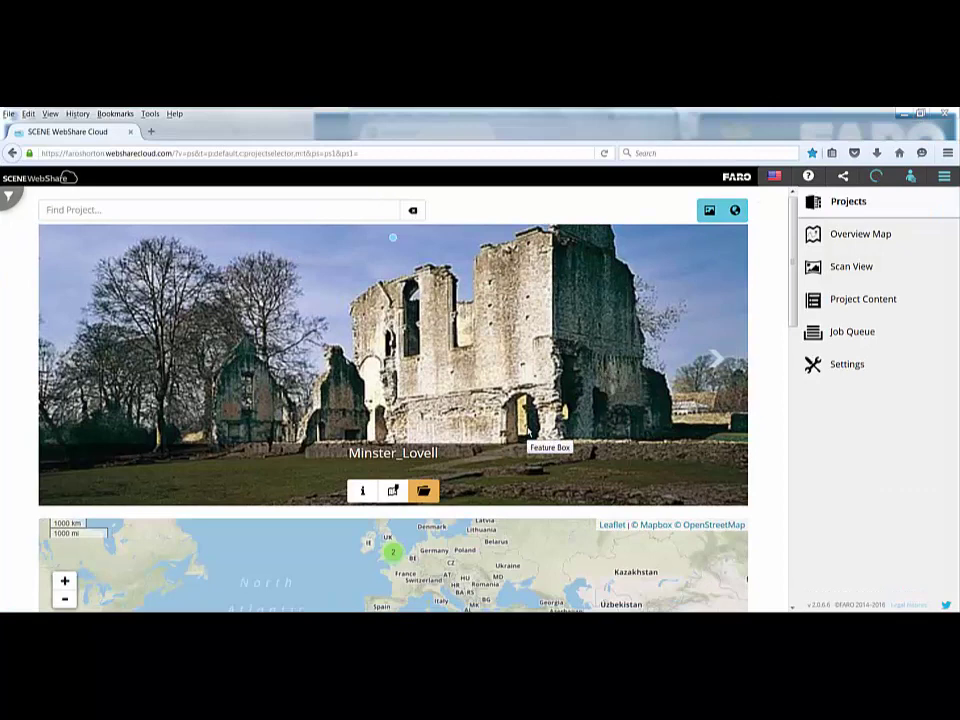
Step: Open the Minster_Lovell project's overview map and show the Minster_026 scan in the 3D view
click(426, 491)
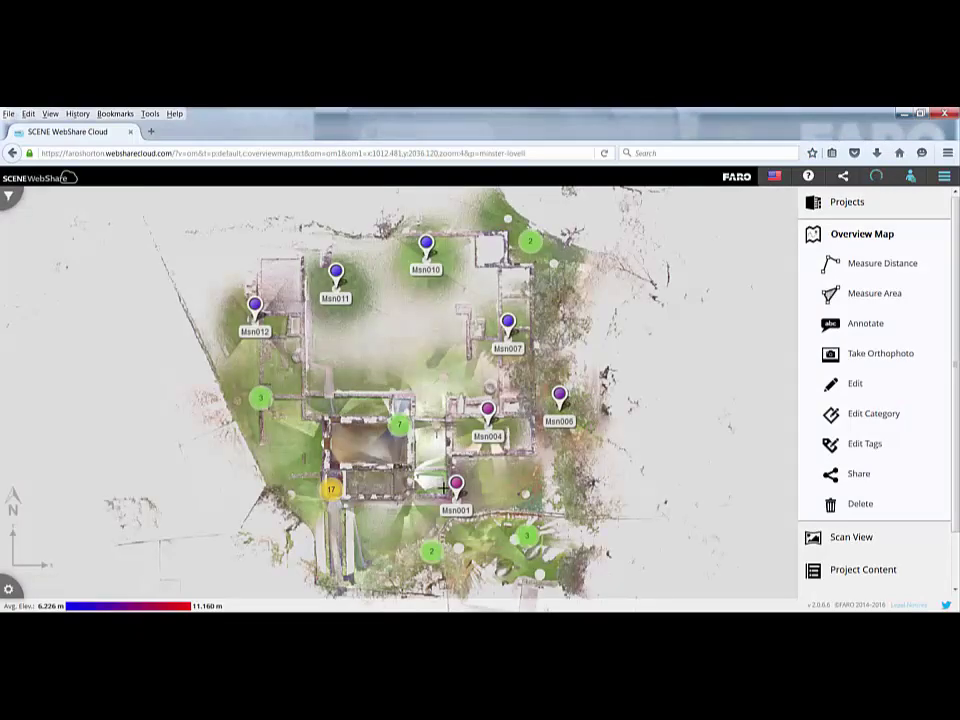
scroll(443, 488, up, 2)
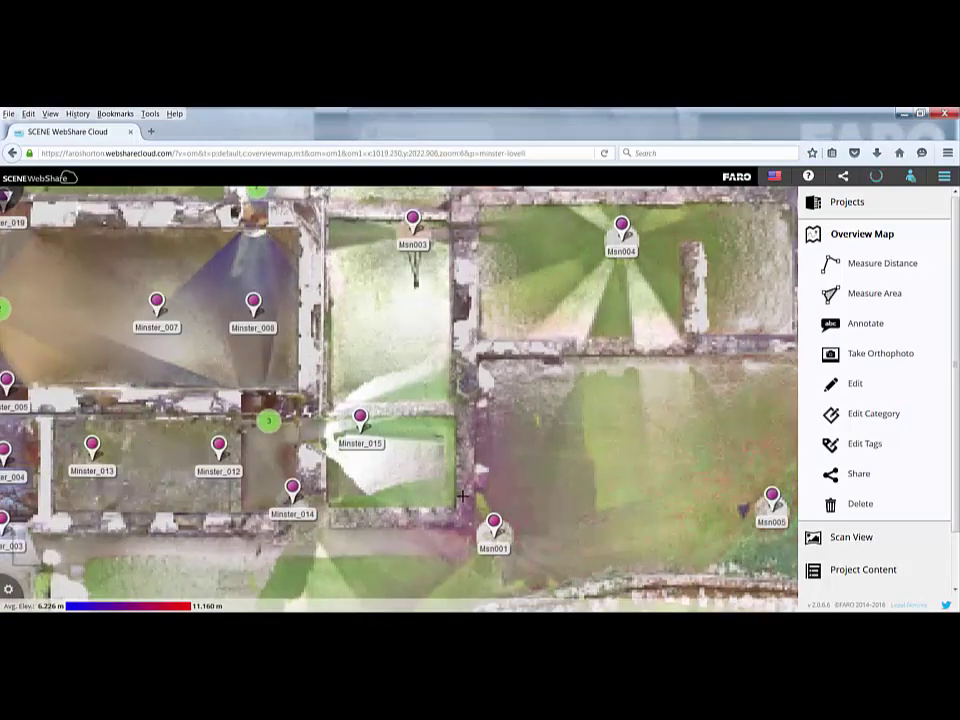
drag(443, 488, 406, 292)
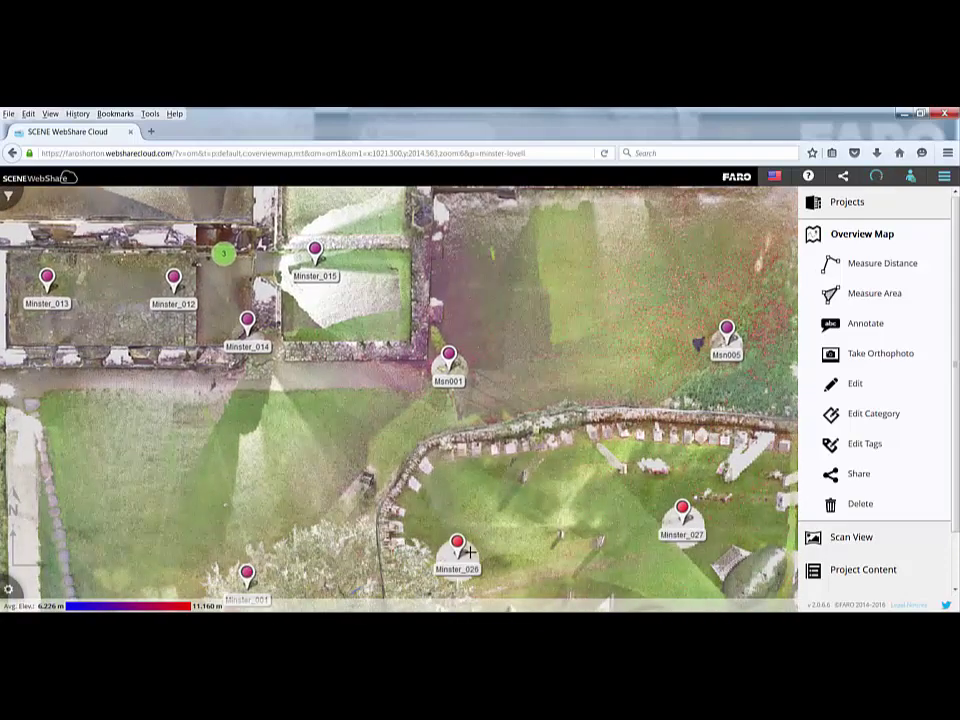
mouse_move(460, 546)
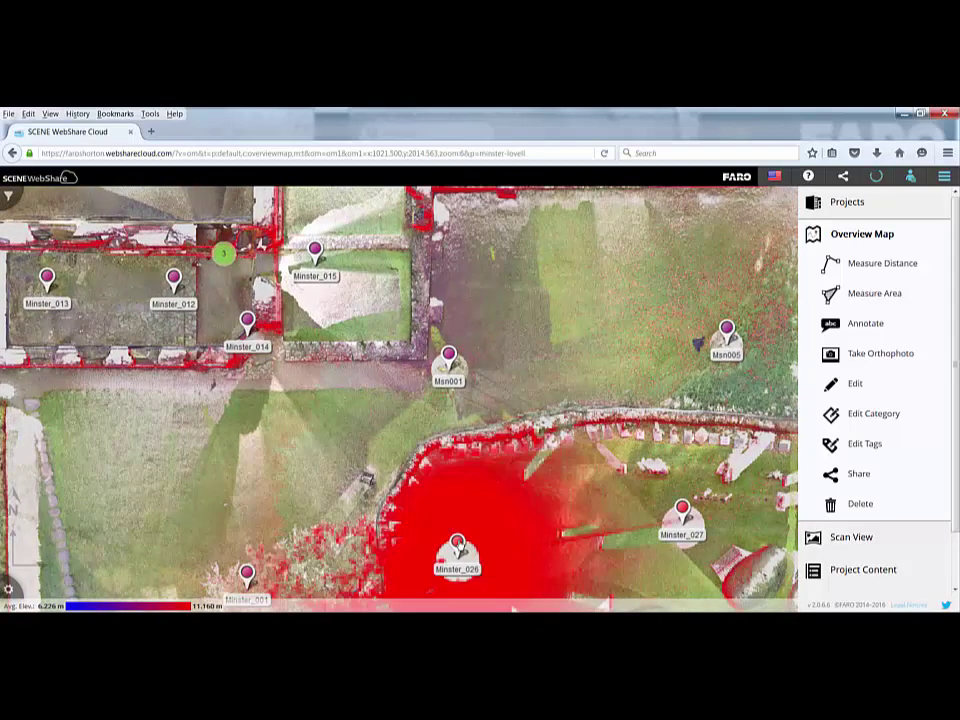
click(457, 544)
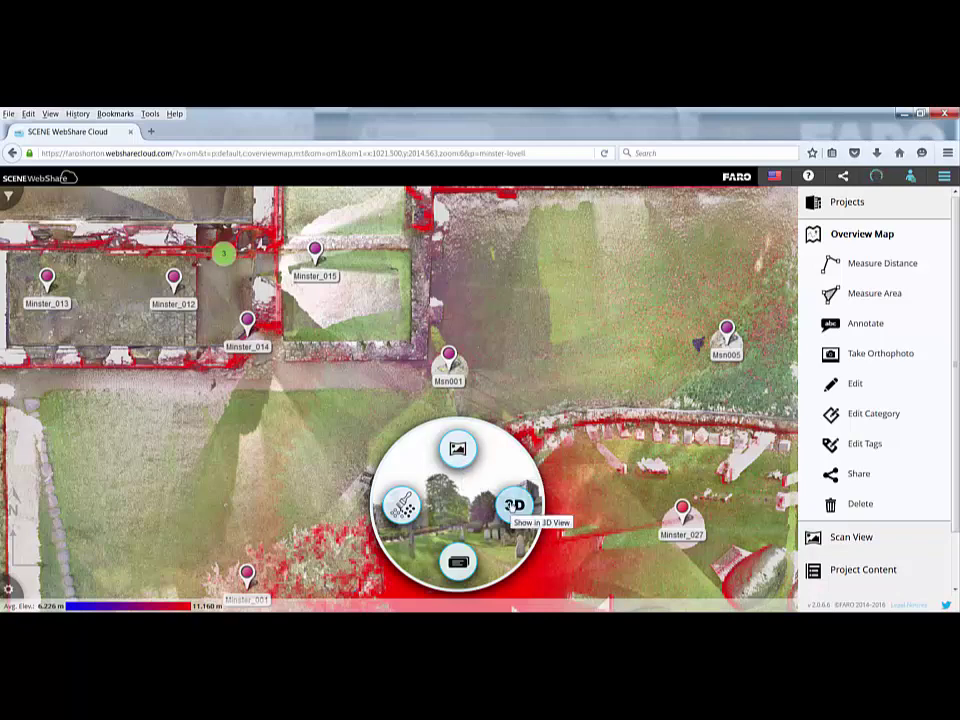
click(513, 505)
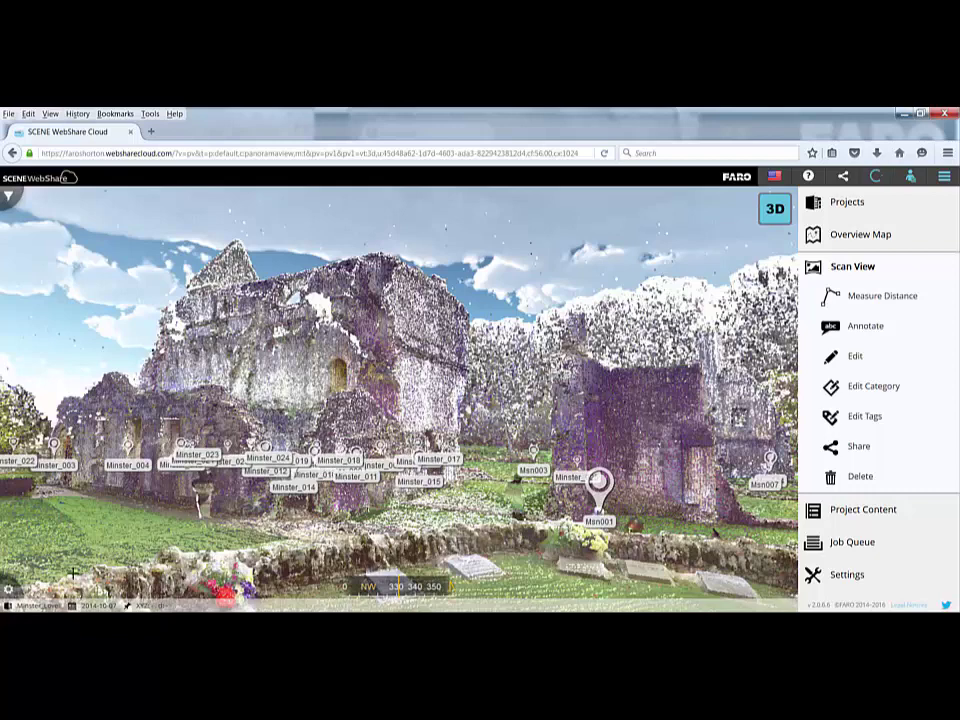
Step: Hide the scan position markers in the 3D view through the visibility settings
click(10, 586)
mouse_move(22, 428)
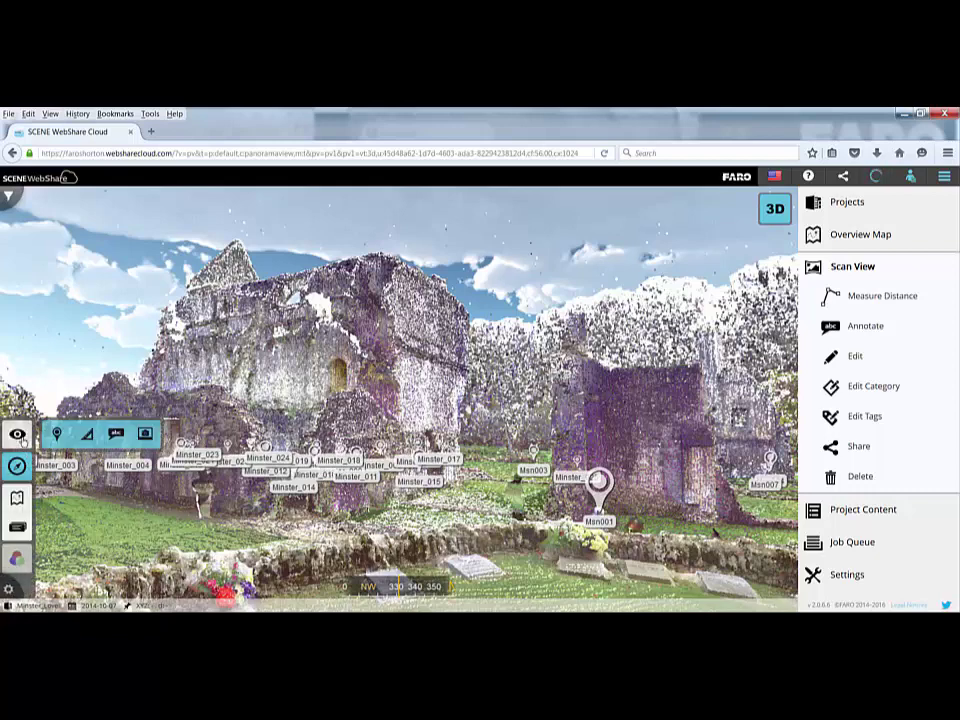
click(56, 433)
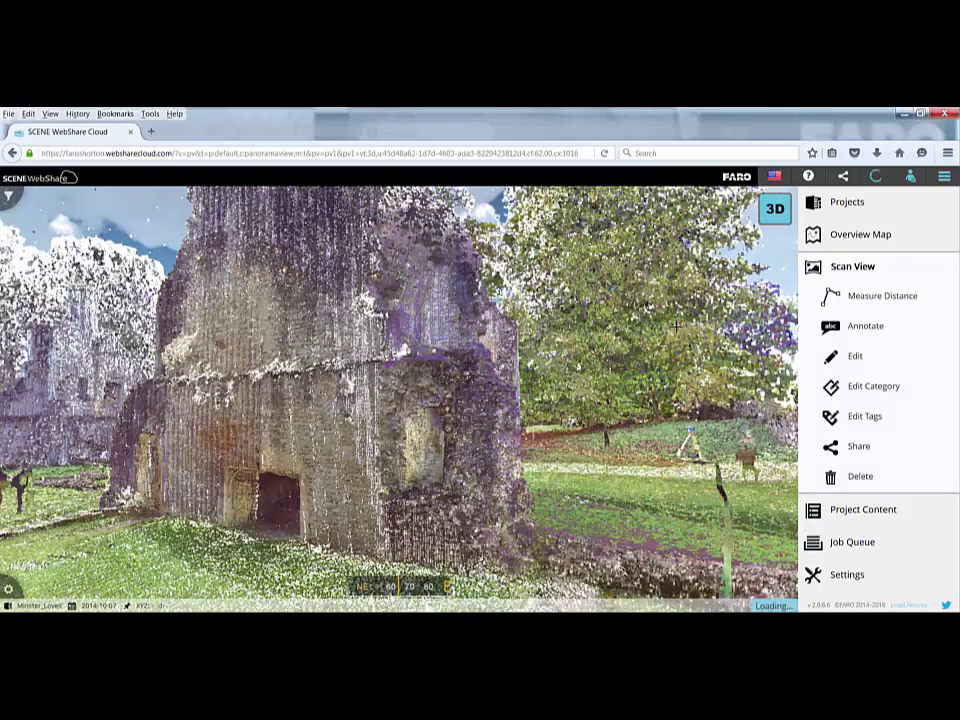
Step: Return to the overview map and open the Minster_026 scan in the scan view
click(858, 234)
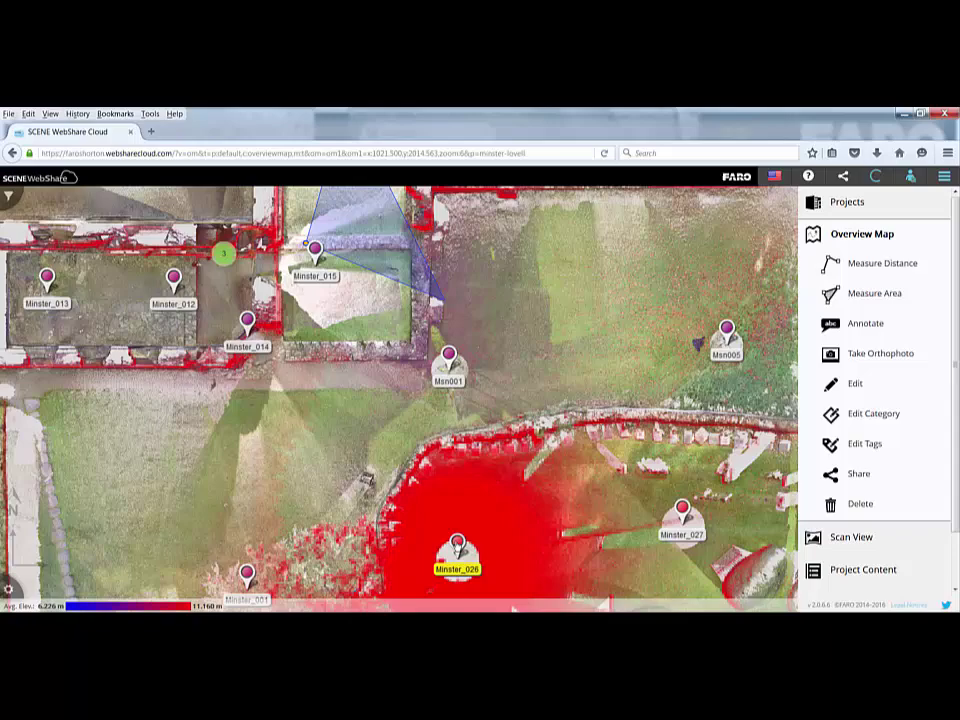
click(487, 527)
click(457, 449)
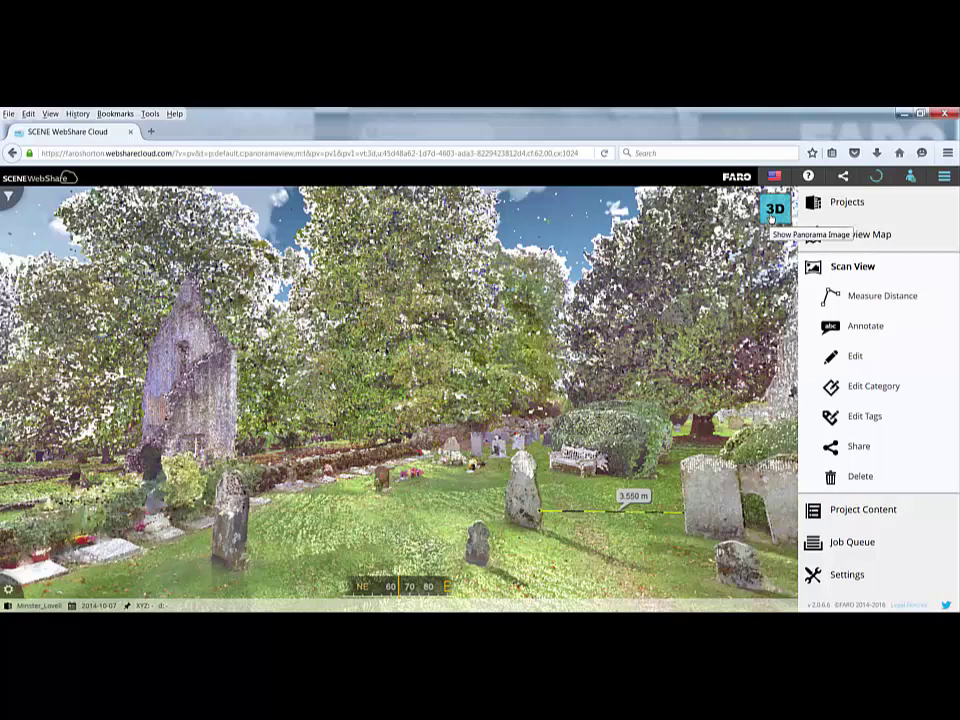
Step: Show the panorama image, look around the gravestones and the measured distance, and switch back to the 3D view
click(774, 210)
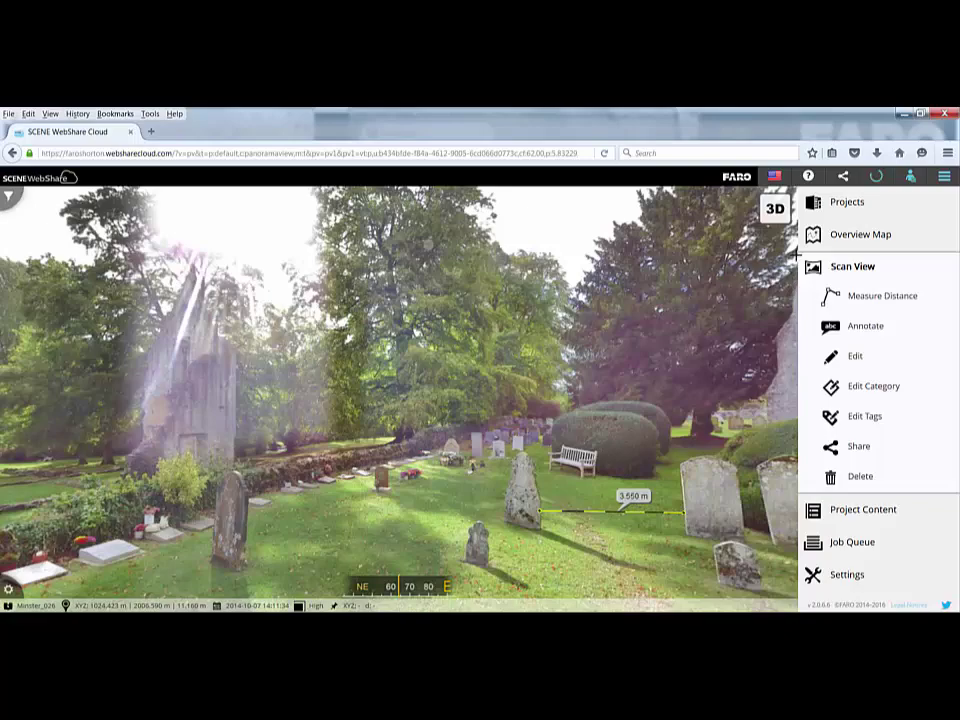
drag(647, 518, 615, 525)
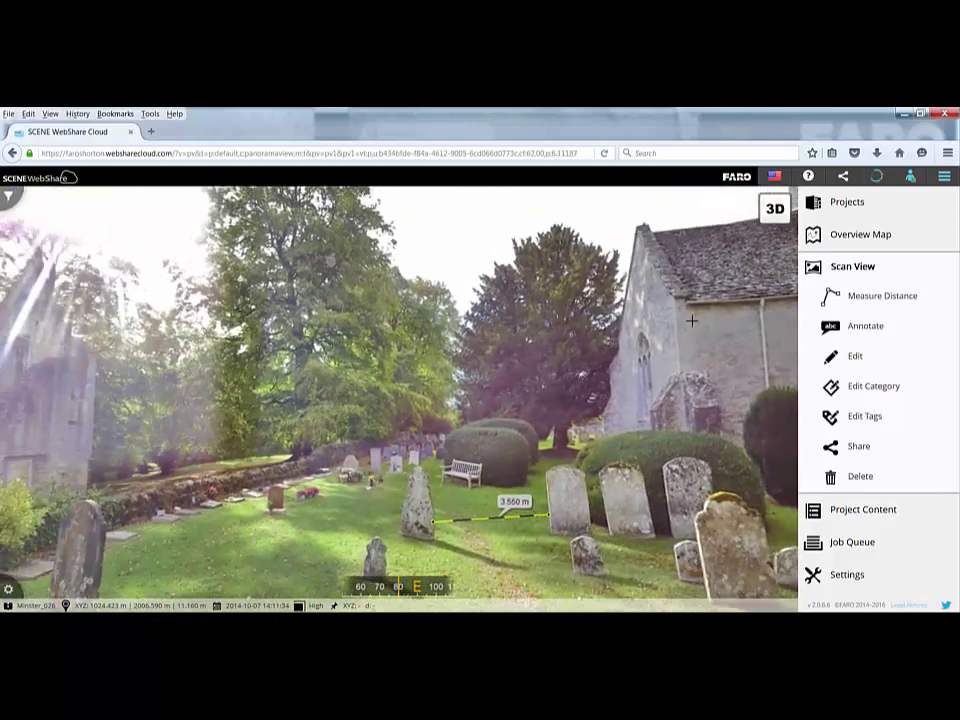
click(777, 208)
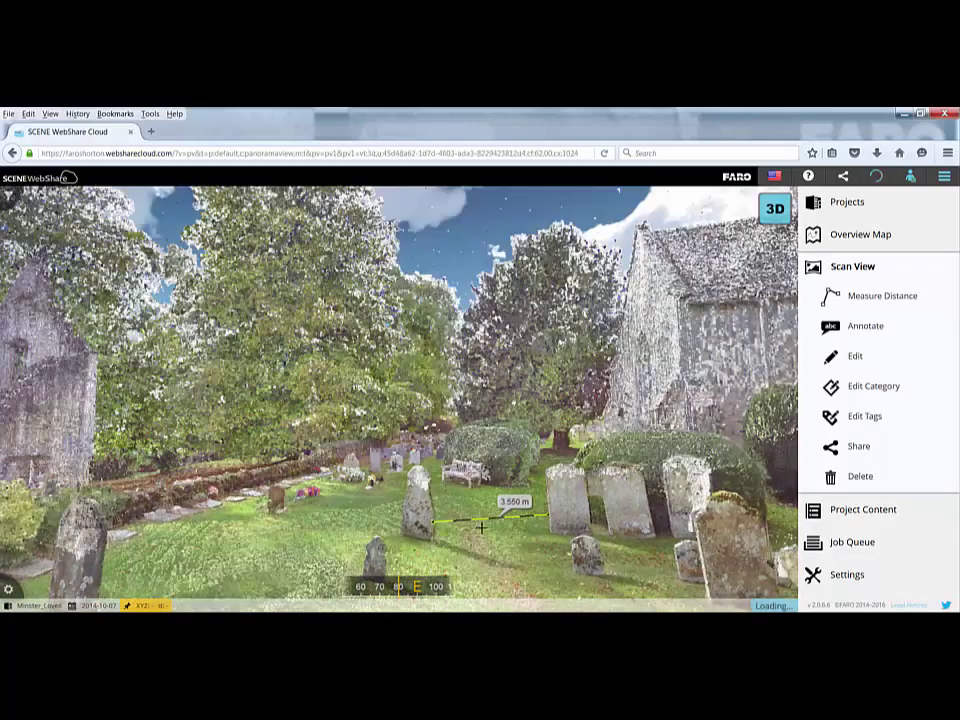
Step: Look around the churchyard in the 3D view, examining the gravestones, the measured distance between them and the ruin wall
scroll(481, 527, up, 3)
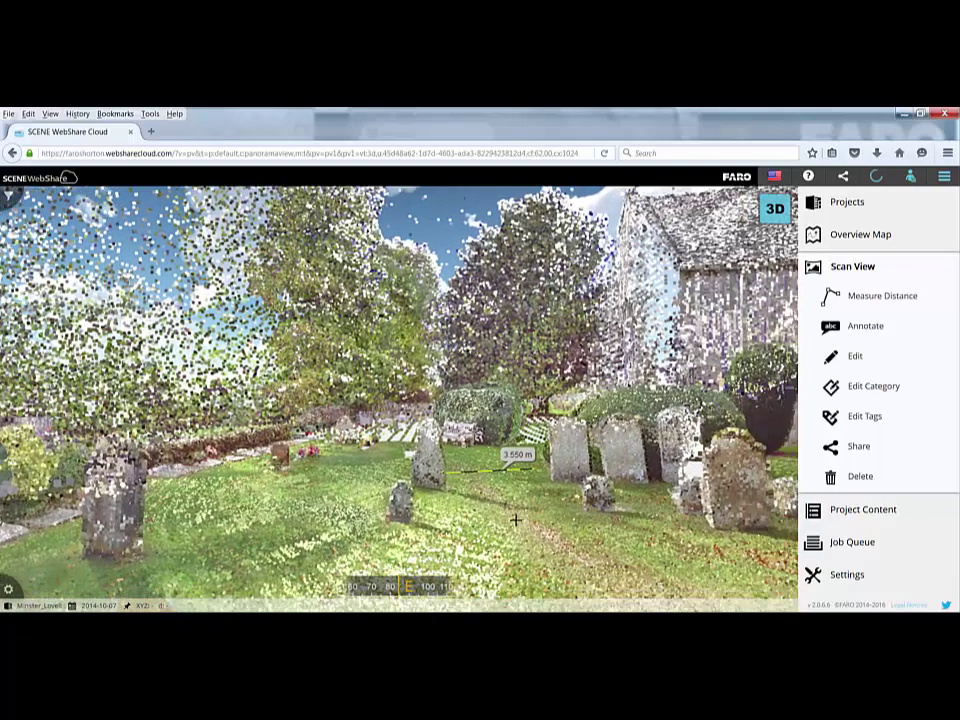
drag(515, 519, 540, 535)
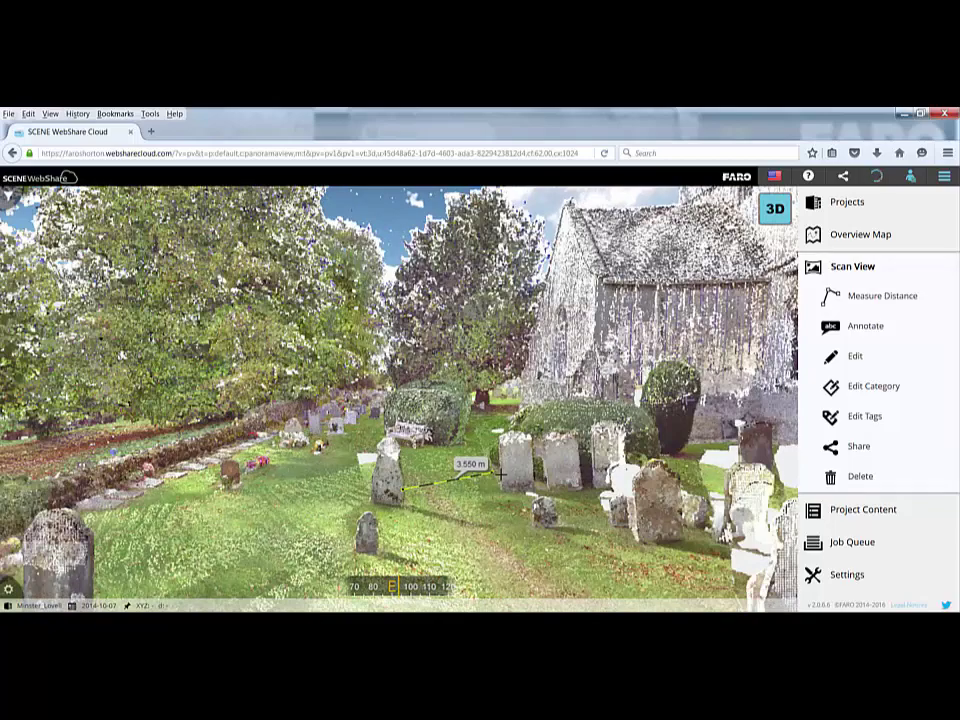
scroll(480, 486, up, 2)
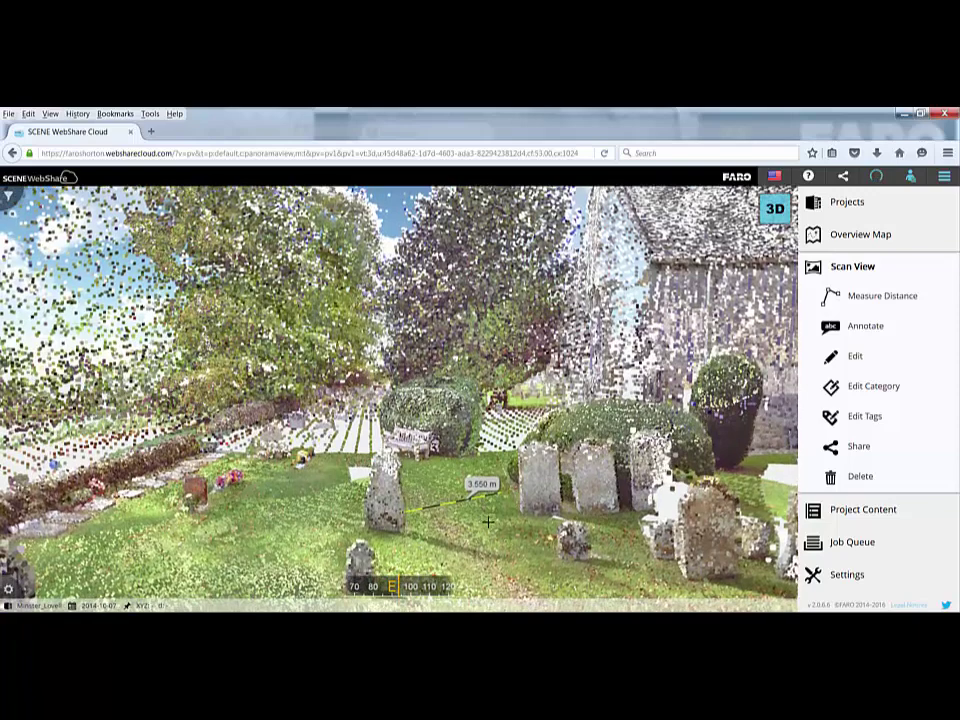
drag(476, 510, 471, 470)
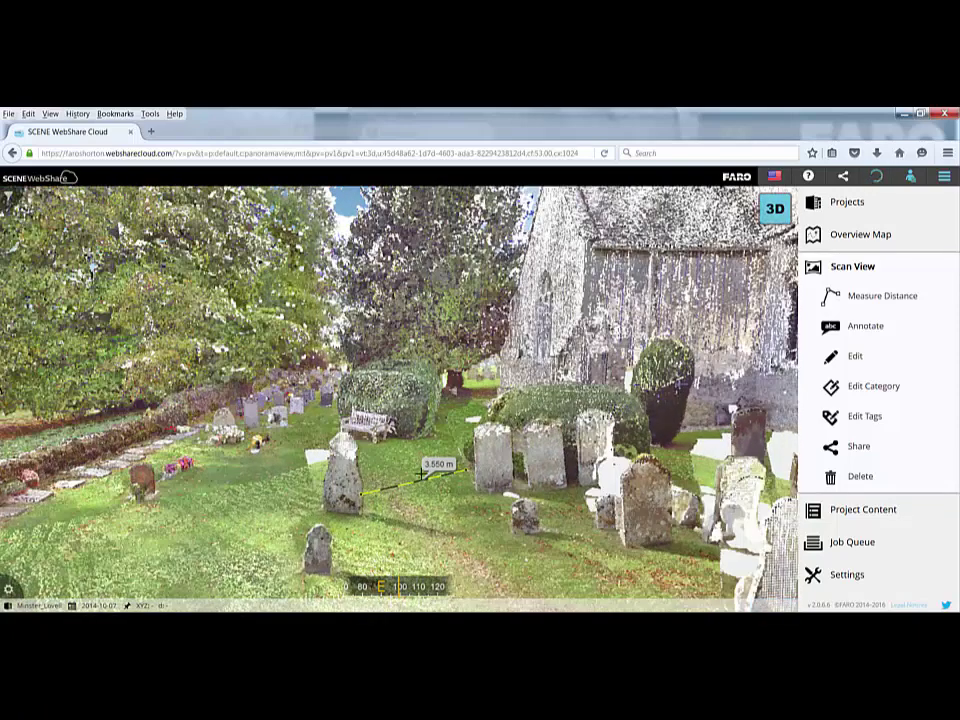
drag(418, 471, 624, 430)
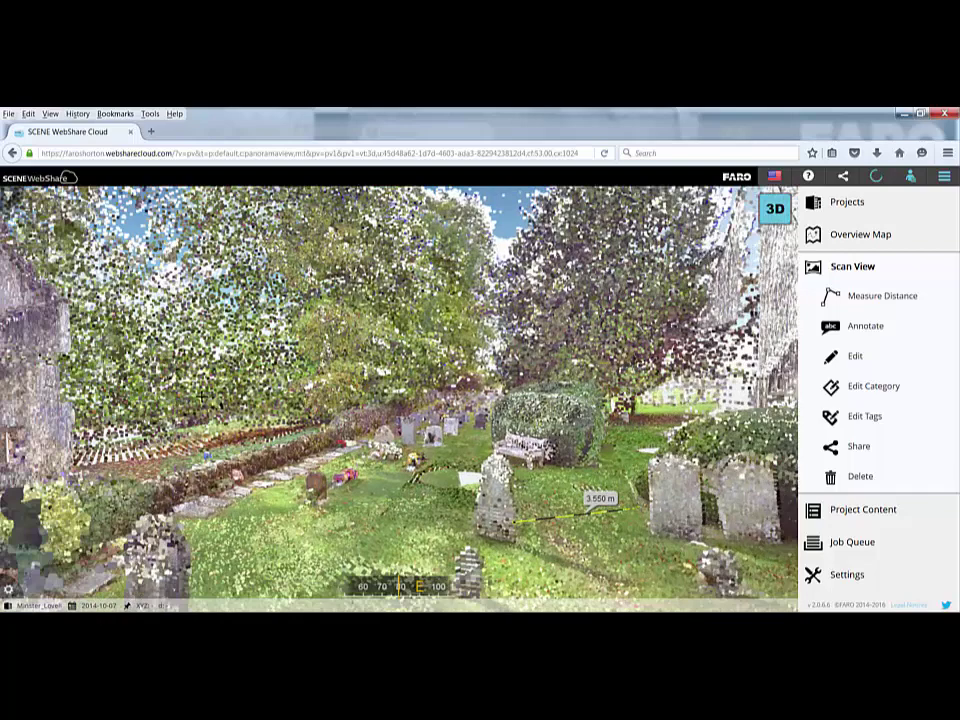
drag(305, 424, 380, 424)
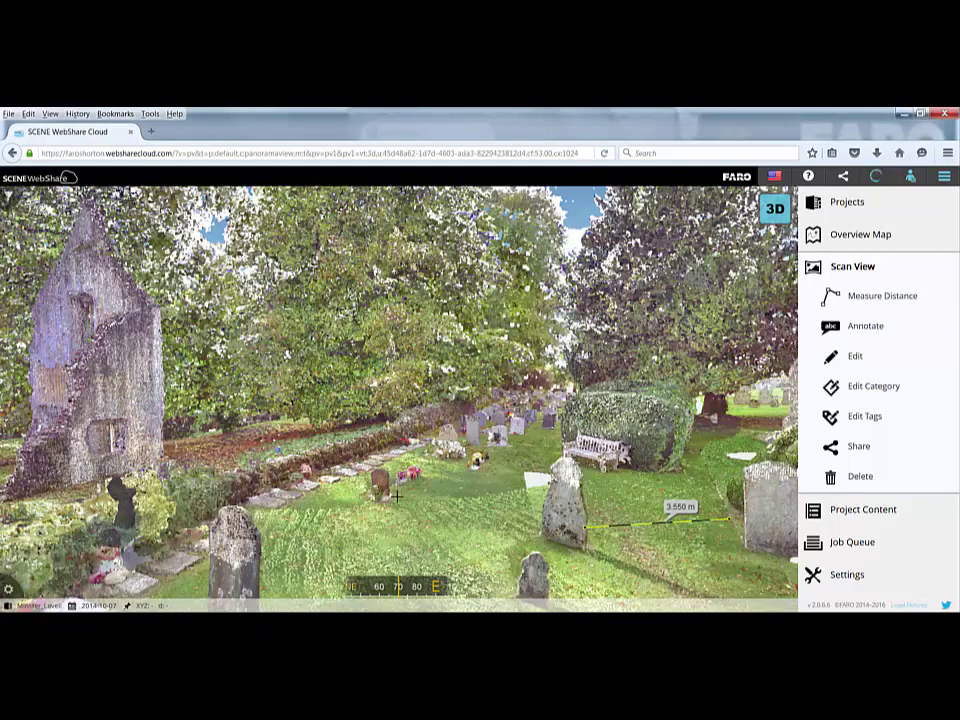
Step: Mark a point on the grass beside the flowers, open the form for a new annotation and cancel it
click(399, 470)
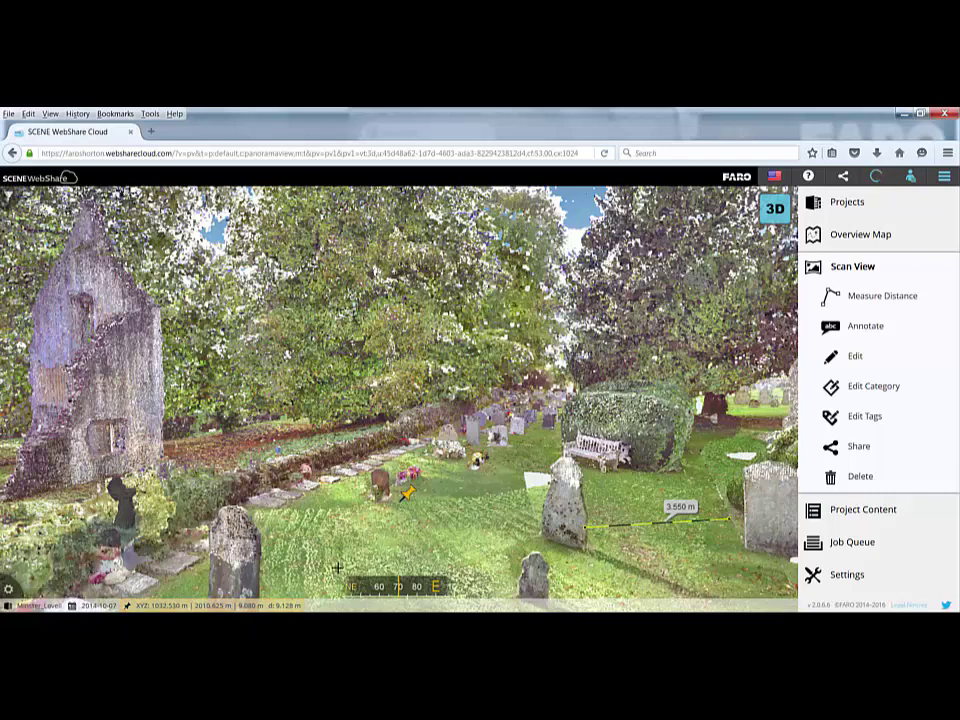
click(845, 356)
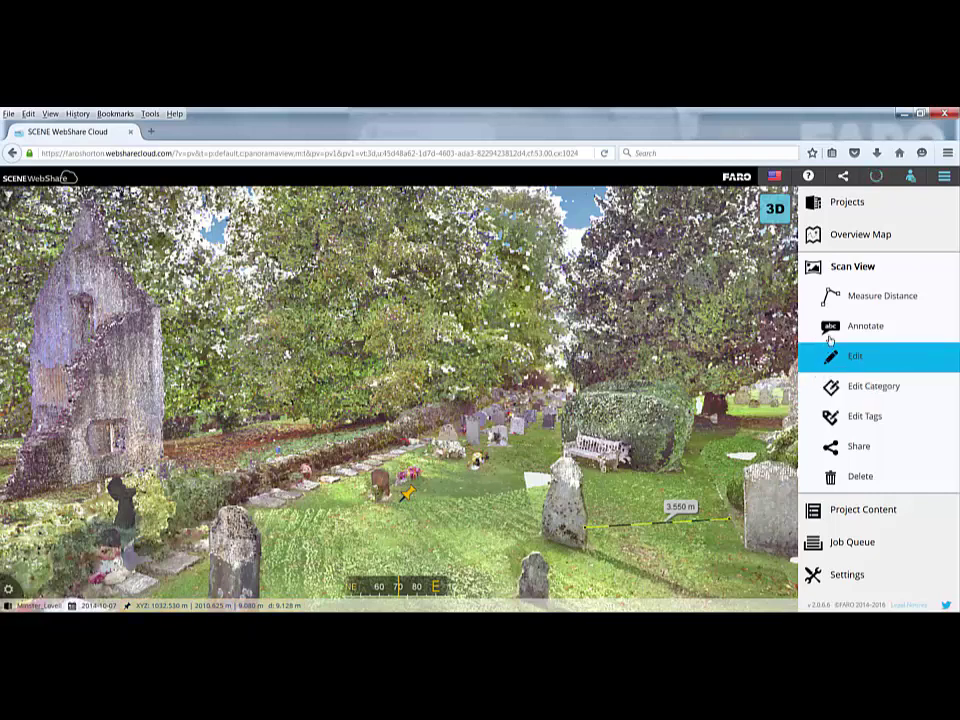
click(833, 330)
click(833, 328)
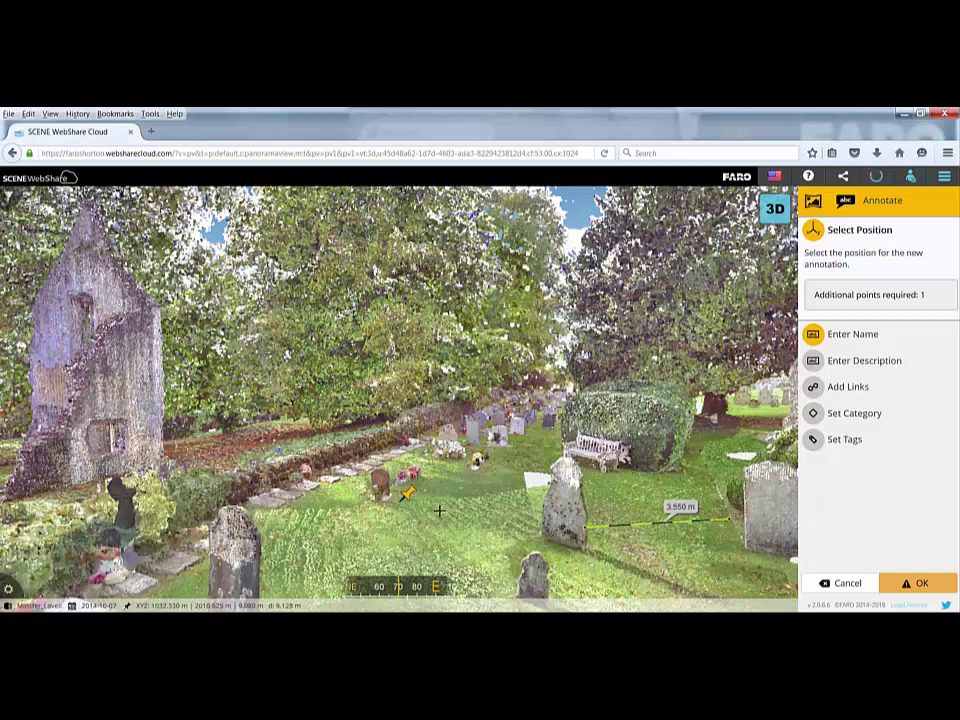
click(840, 583)
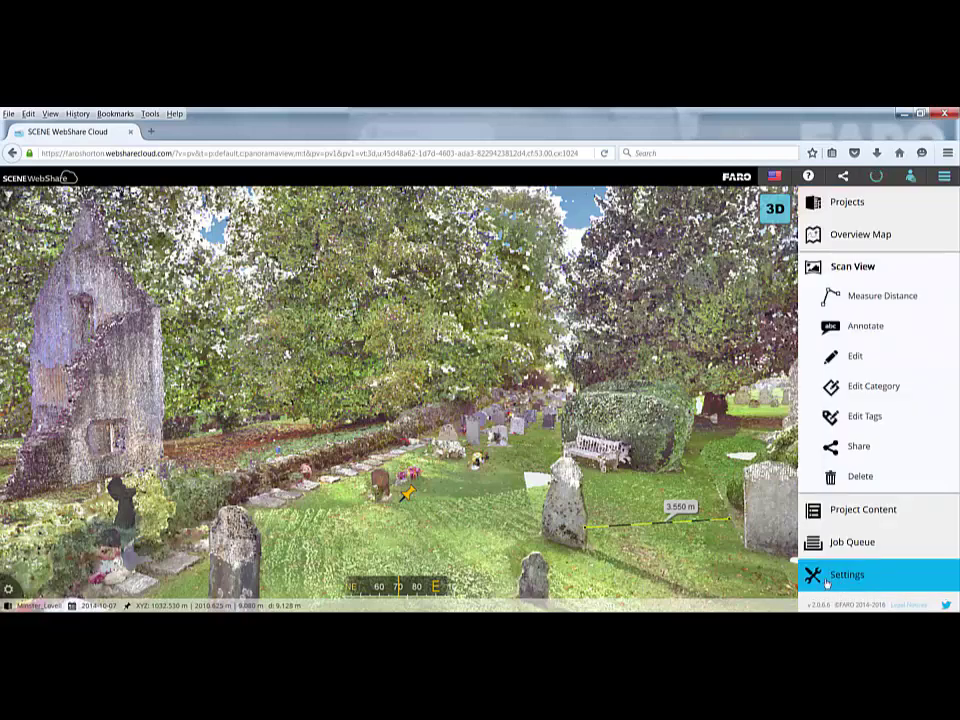
Step: Start a facade orthophoto on the overview map with an image plane about 15 m long below Minster_007, facing away from that scan
drag(770, 530, 648, 382)
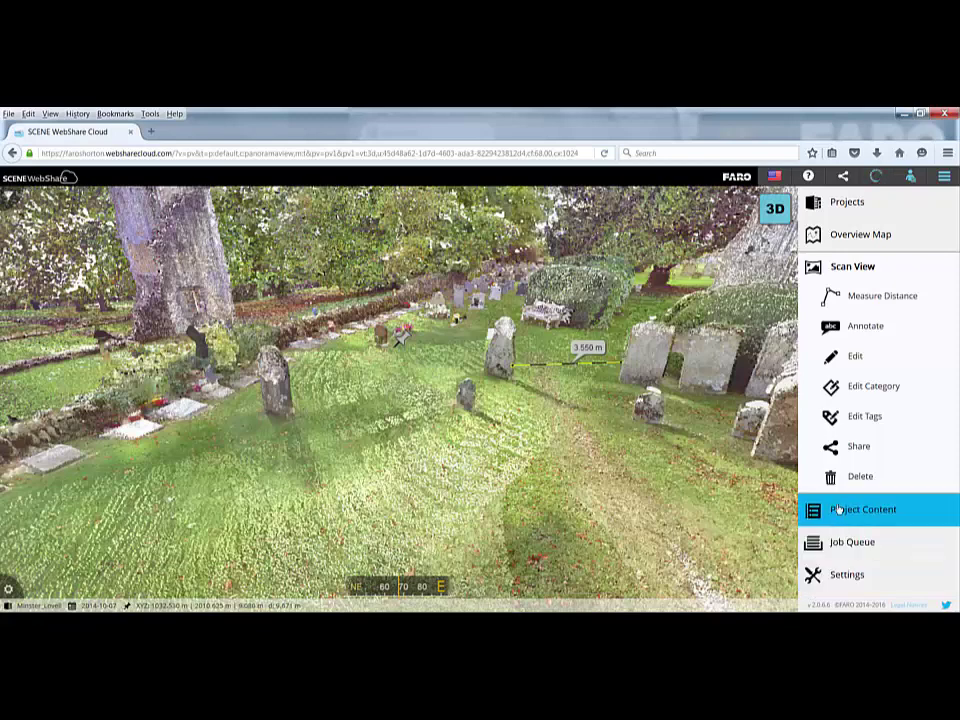
click(846, 236)
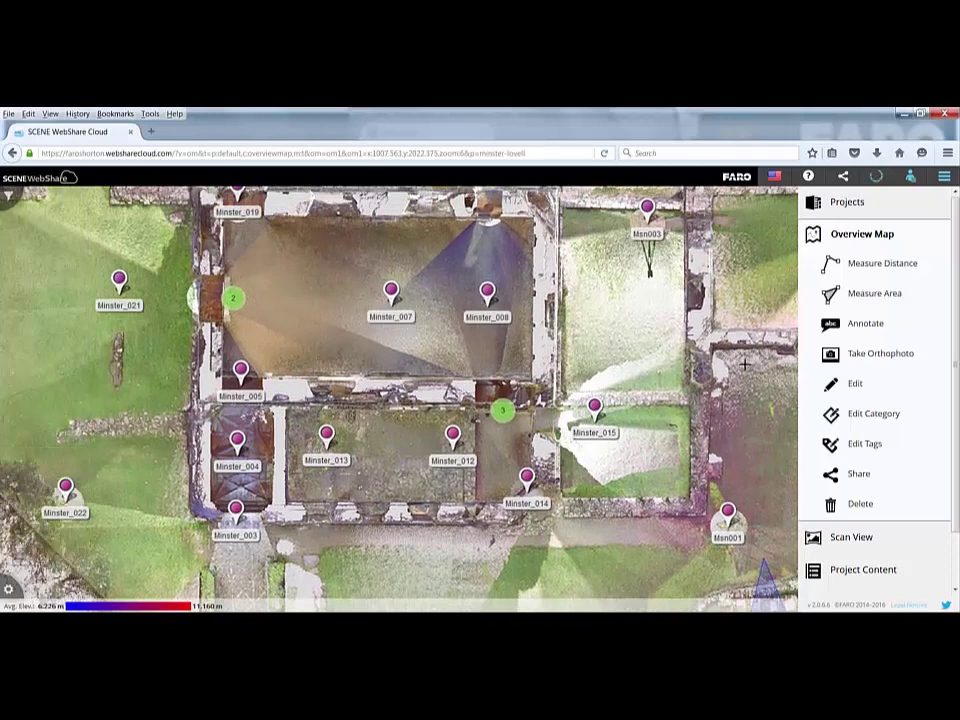
click(865, 354)
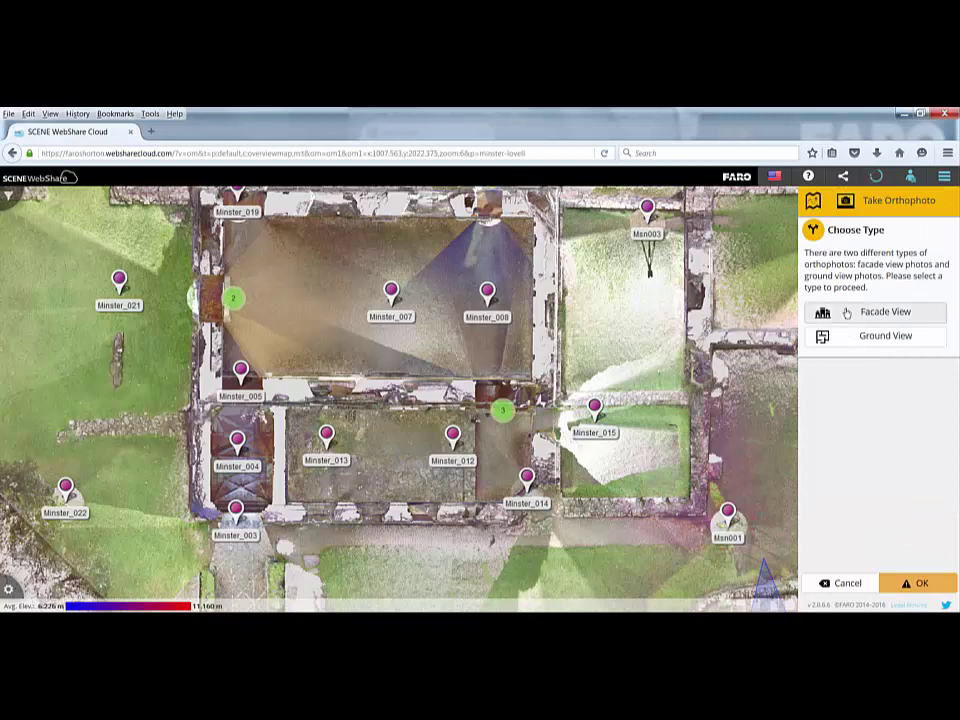
click(875, 312)
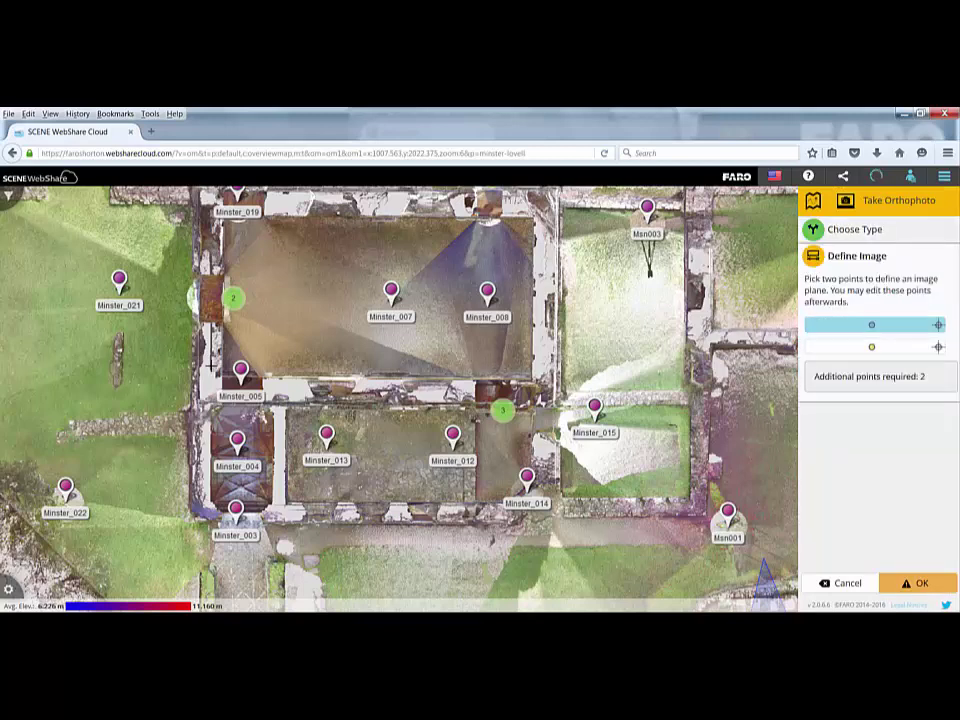
click(226, 345)
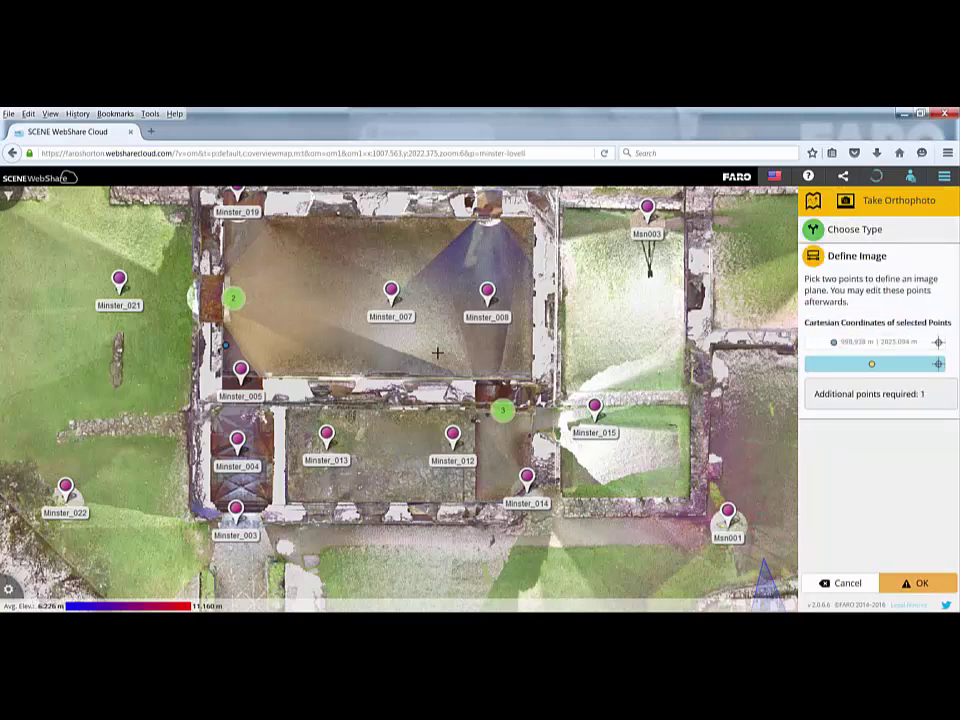
click(527, 350)
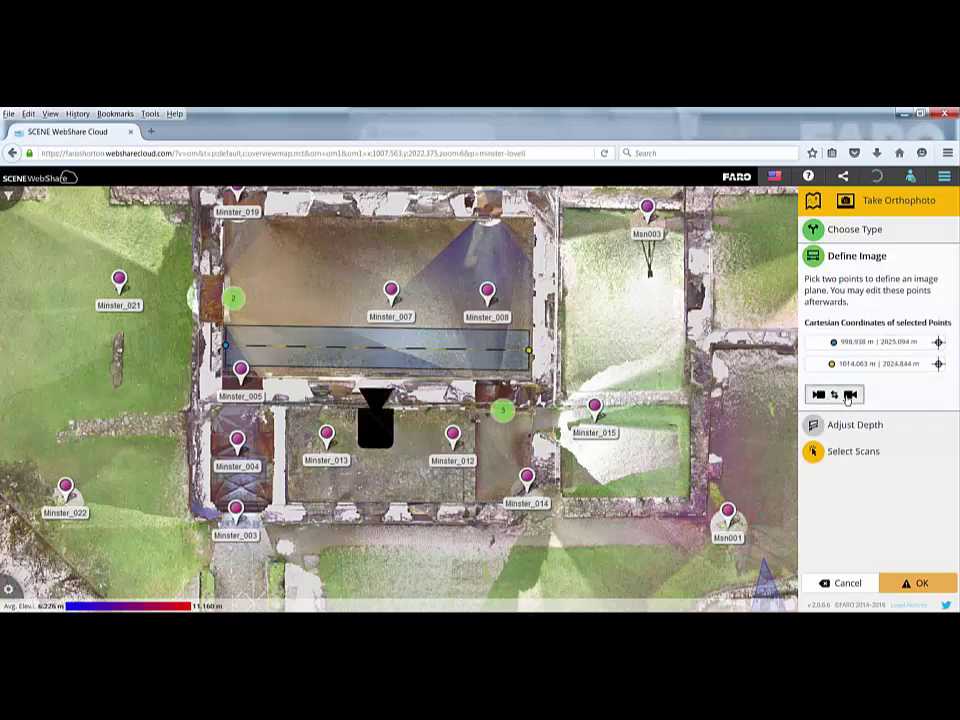
click(849, 396)
click(849, 396)
click(849, 396)
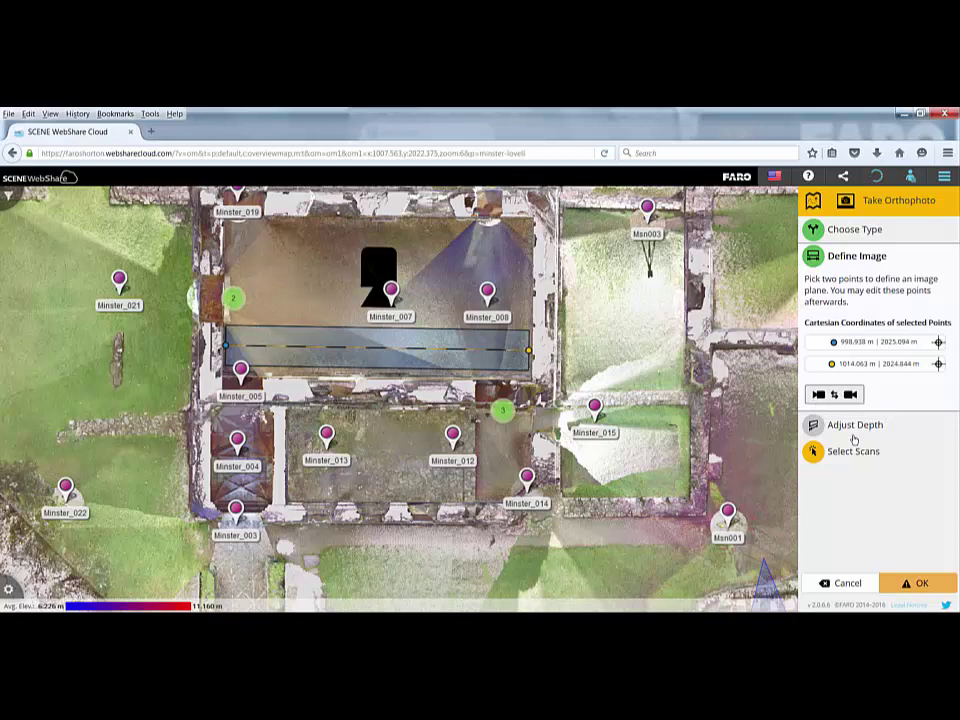
Step: Set the orthophoto's depth behind the image plane to 3 m and select the scans Minster_006, Minster_007 and Minster_008
click(855, 425)
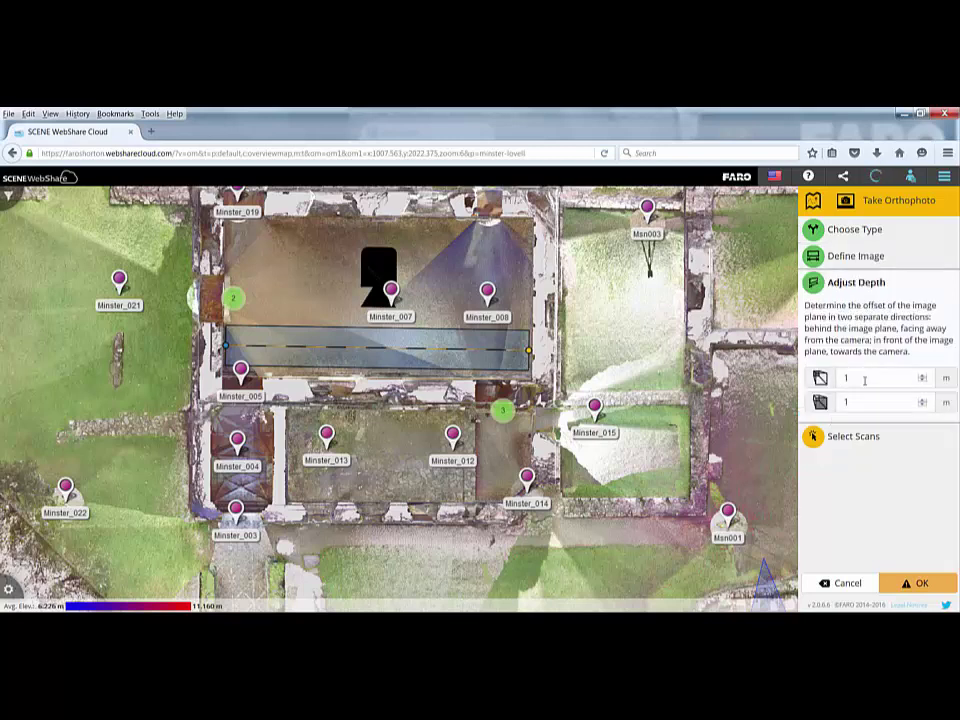
click(921, 374)
click(921, 374)
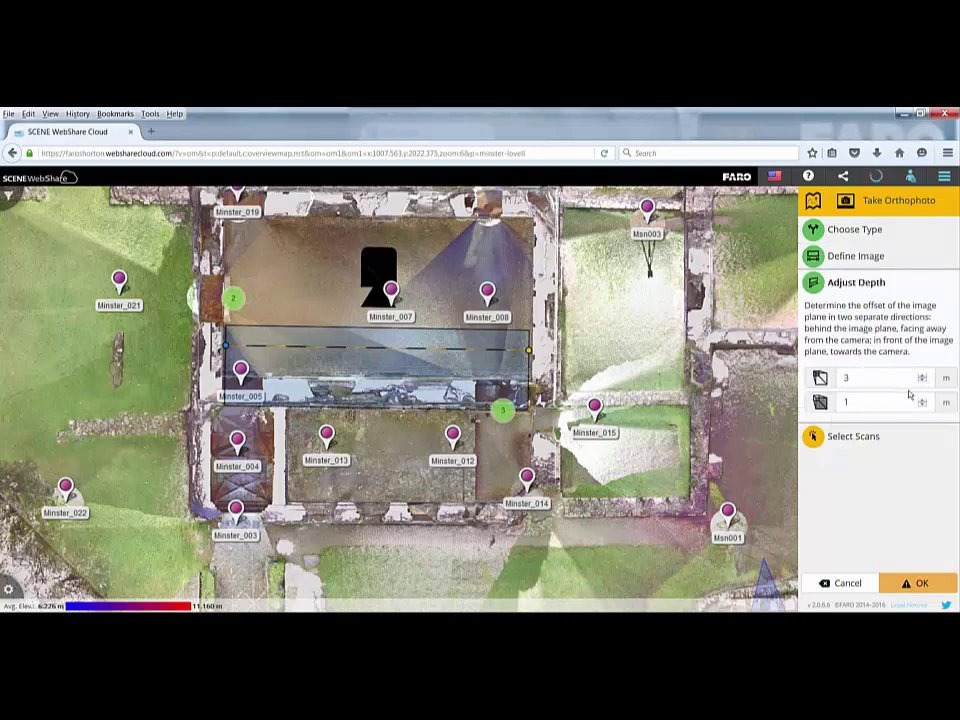
click(856, 437)
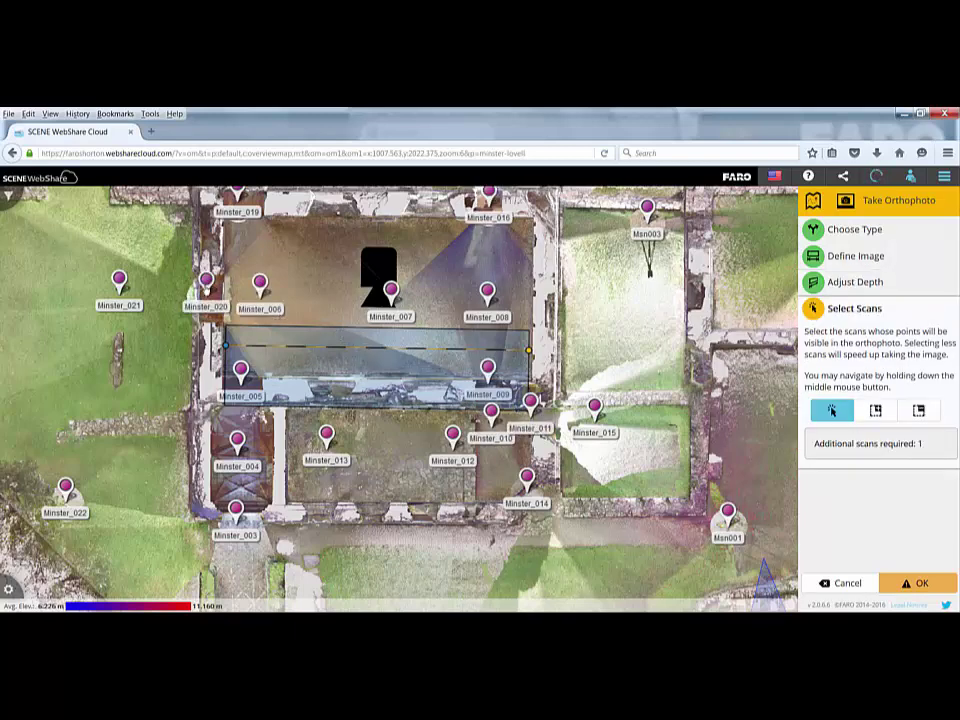
click(260, 286)
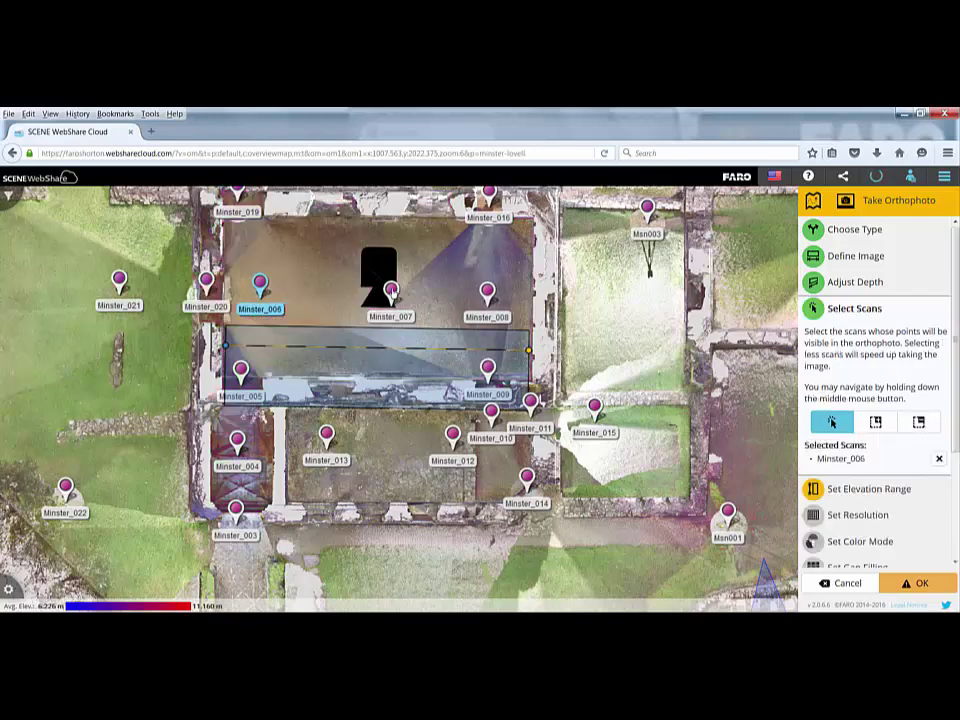
click(391, 291)
click(487, 293)
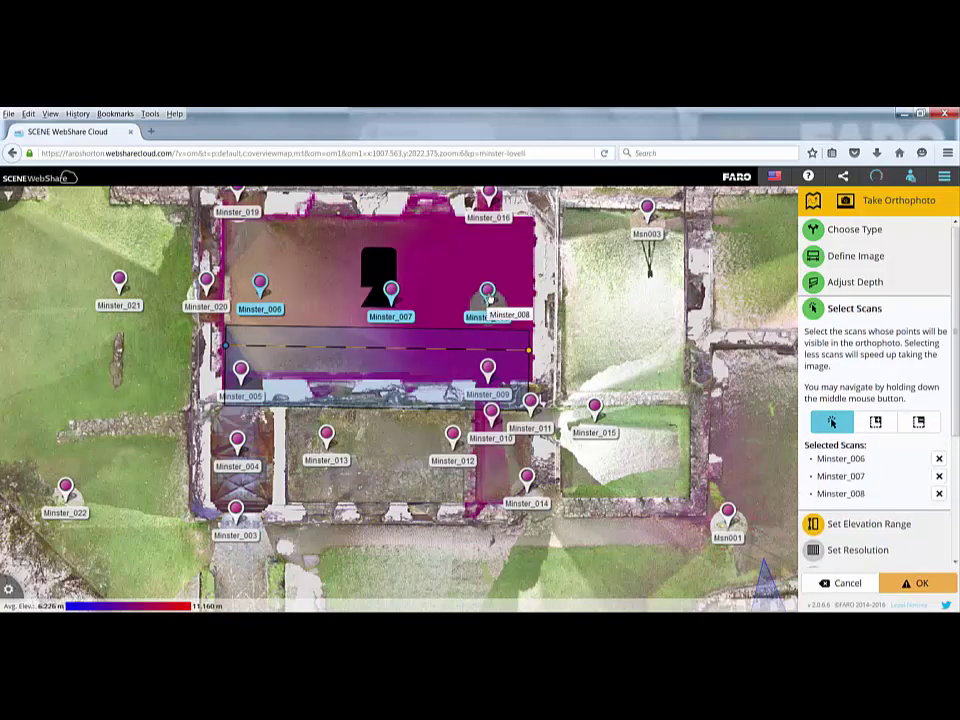
Step: Raise the orthophoto's top elevation to 20 m while viewing Minster_007 in 3D, and cancel the orthophoto
click(887, 526)
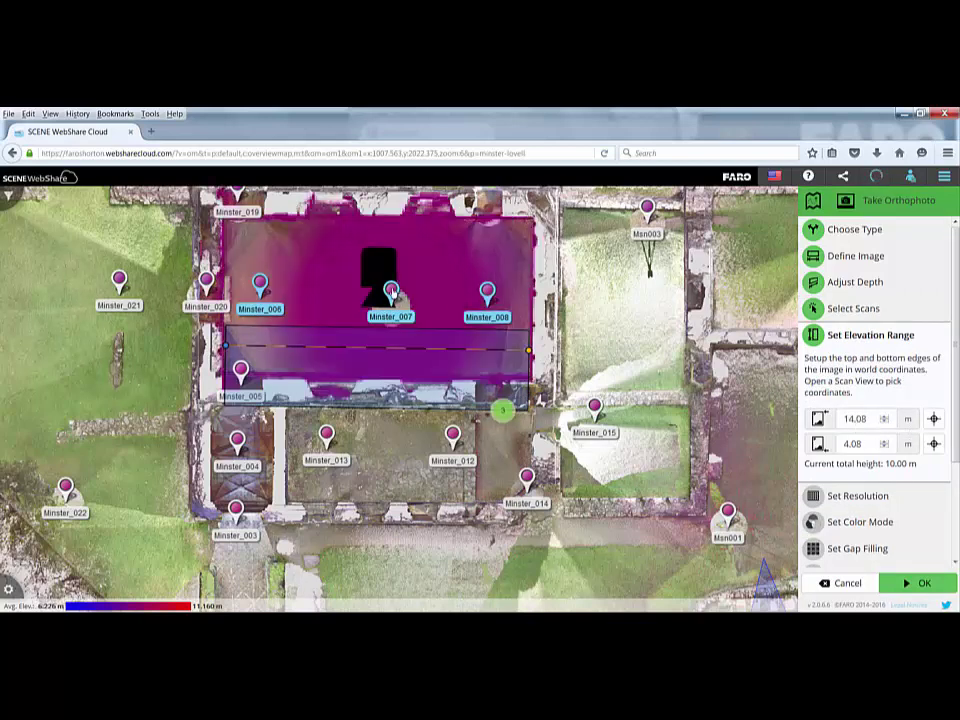
click(392, 290)
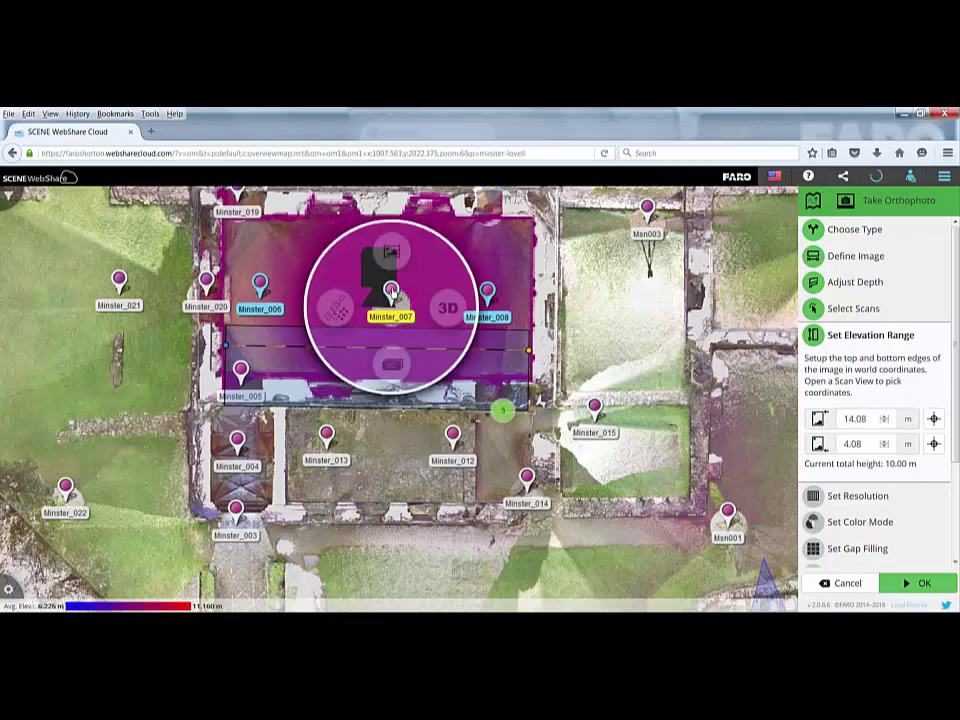
click(449, 309)
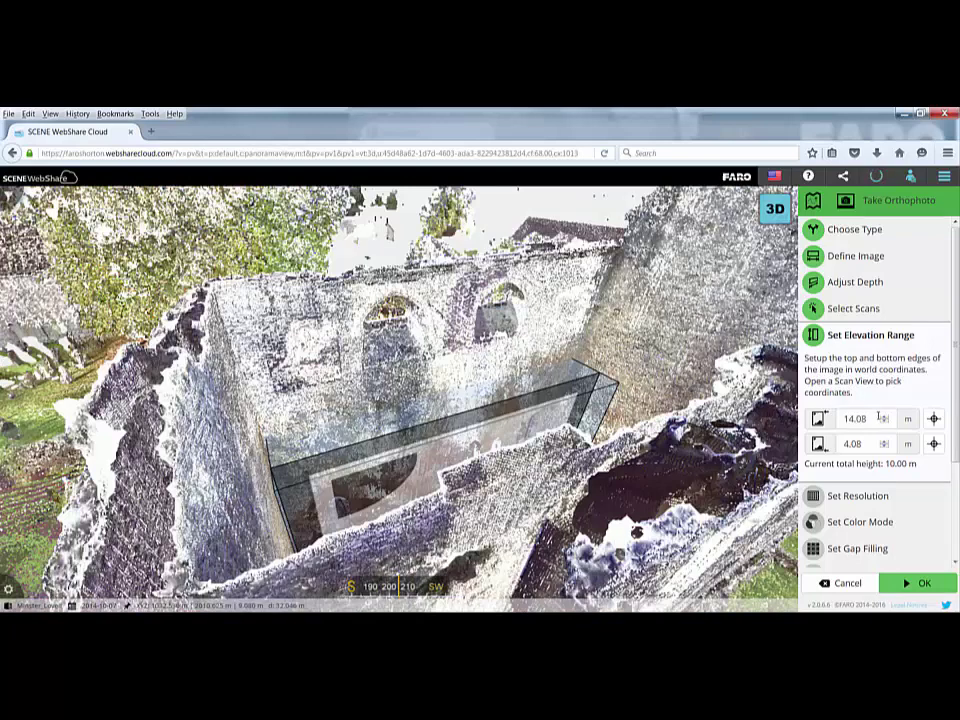
scroll(883, 418, up, 4)
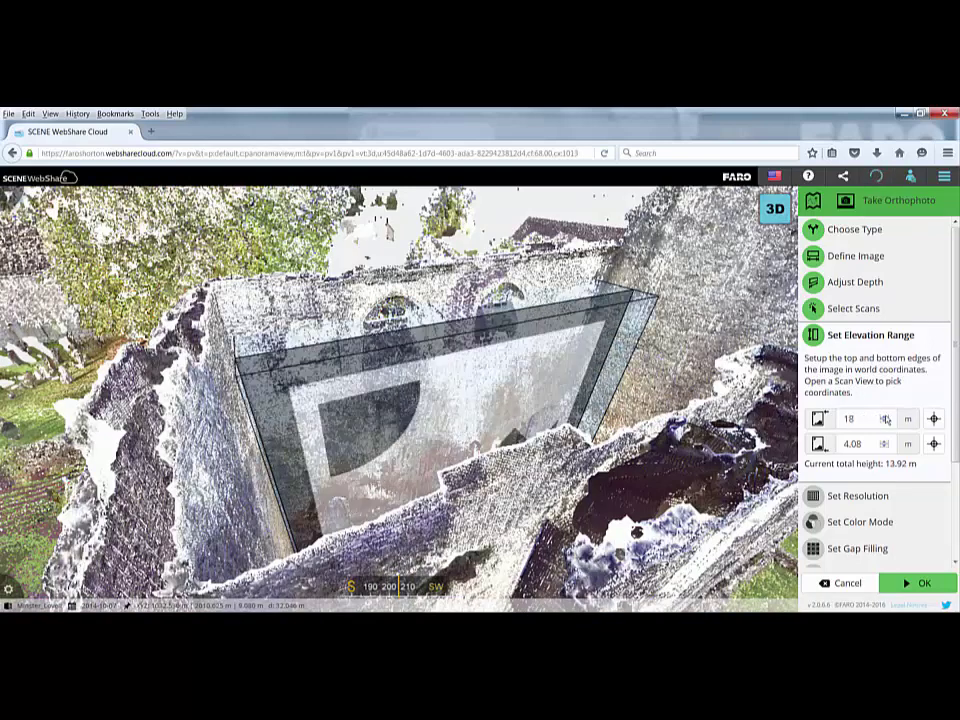
scroll(885, 420, up, 1)
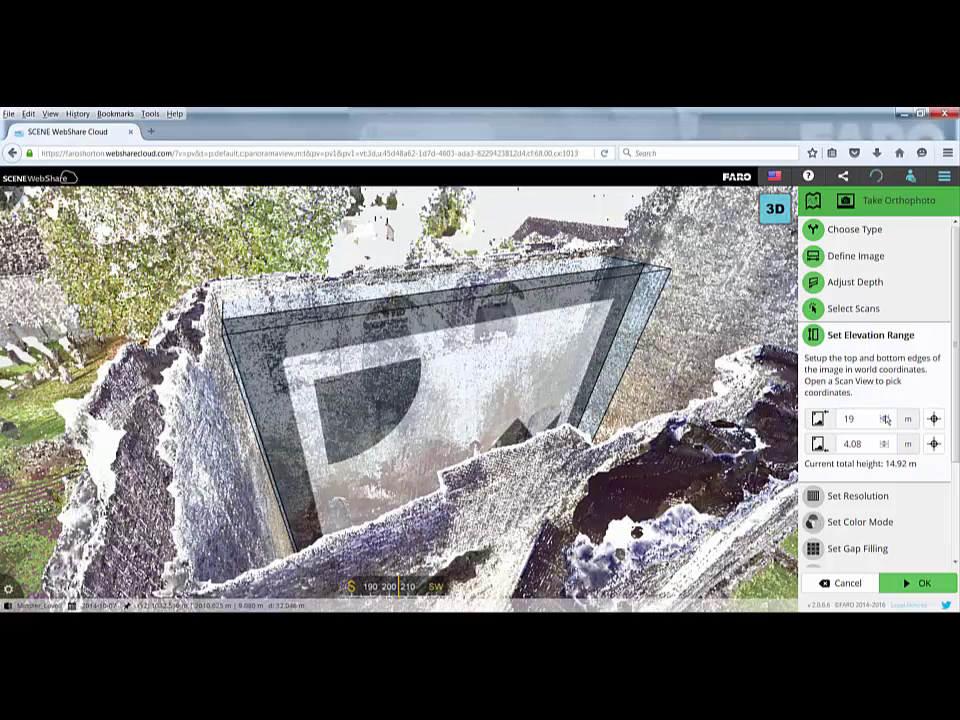
scroll(885, 419, up, 1)
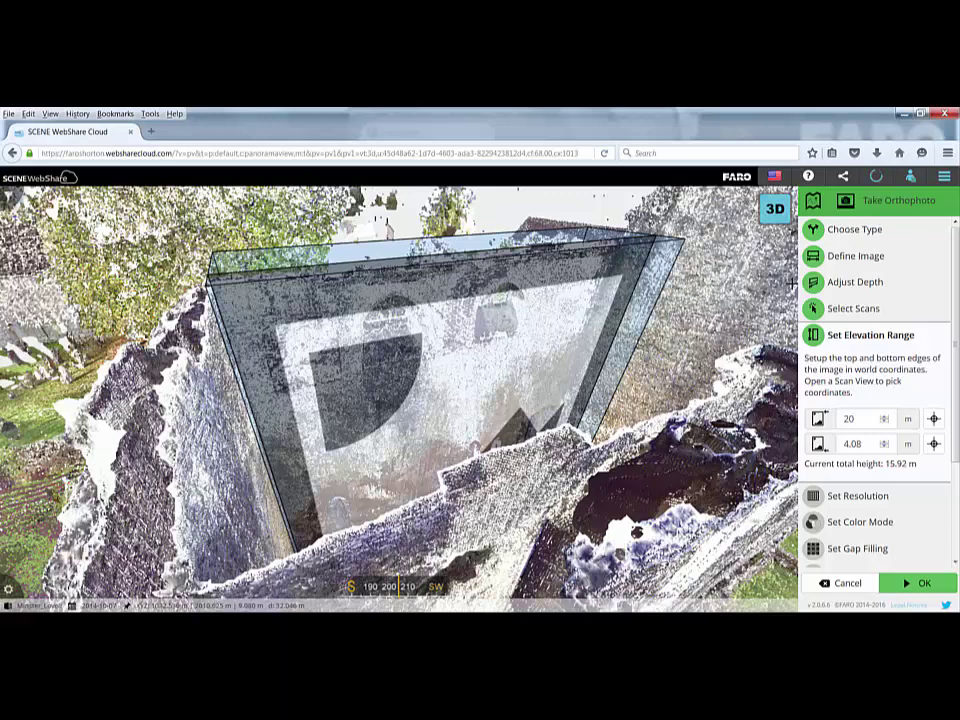
click(846, 584)
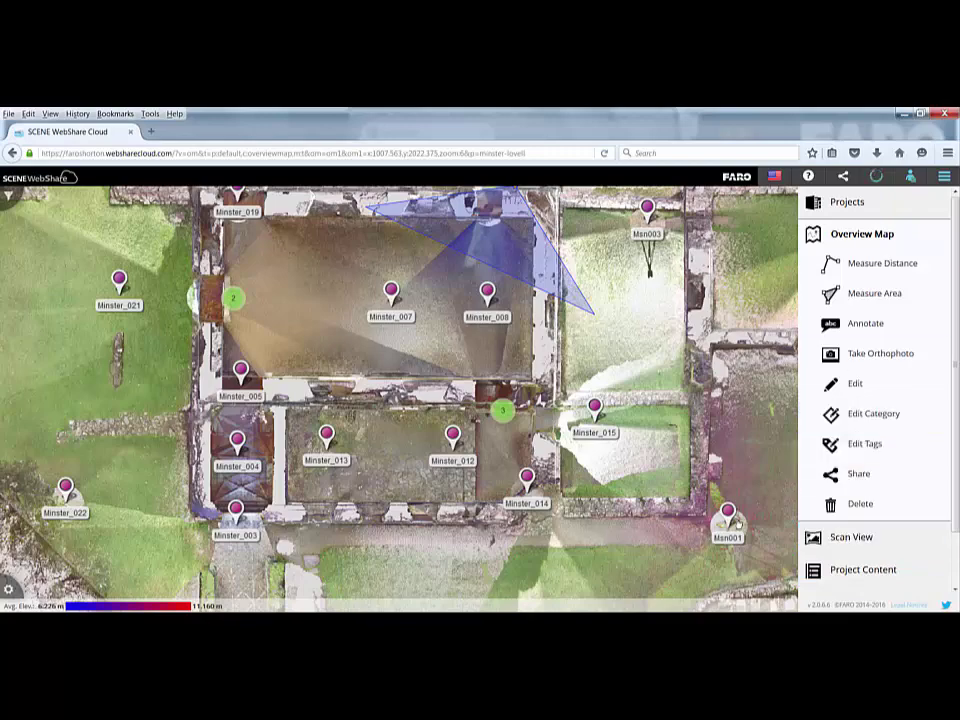
Step: Open the Msn001 scan in the 3D view from the overview map
click(728, 515)
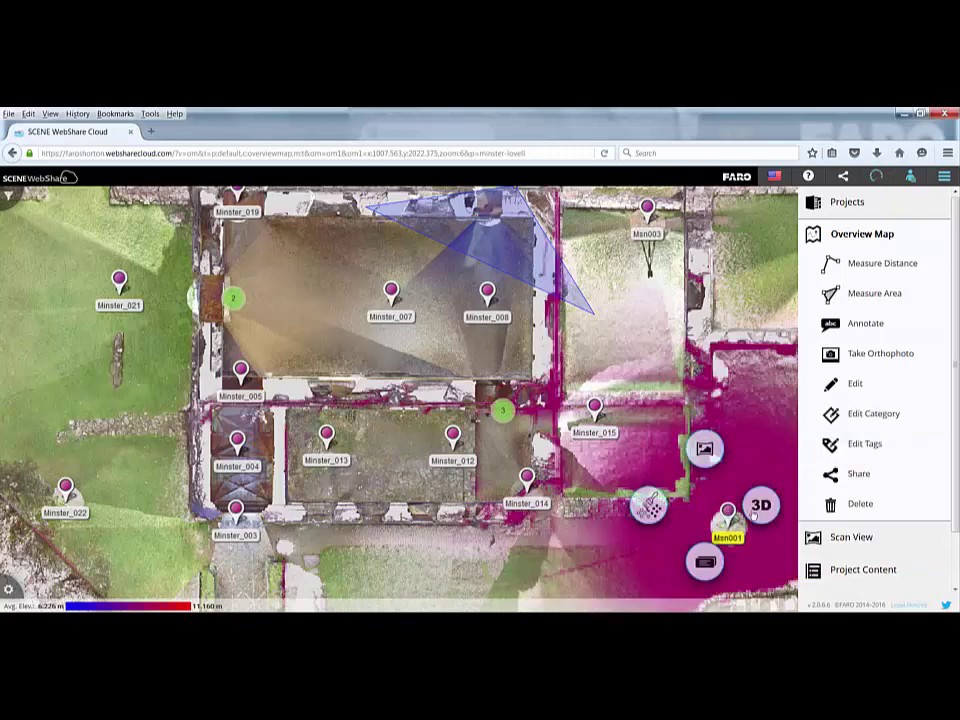
click(760, 506)
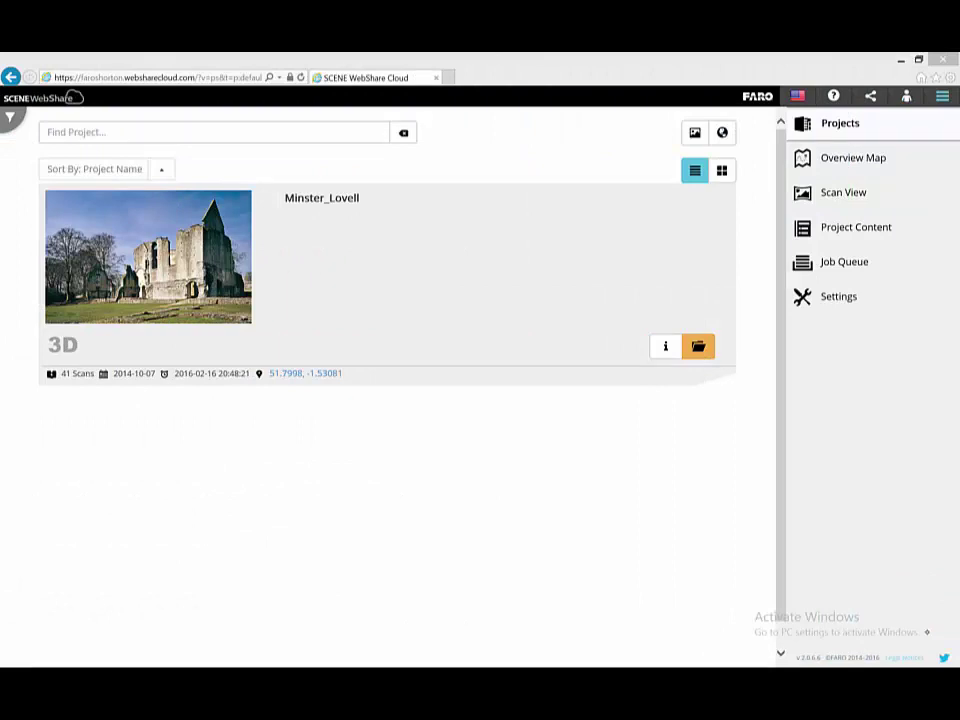
Step: Open the Minster_Lovell project's overview map and explore the scan positions around Msn001 and Msn005
click(698, 346)
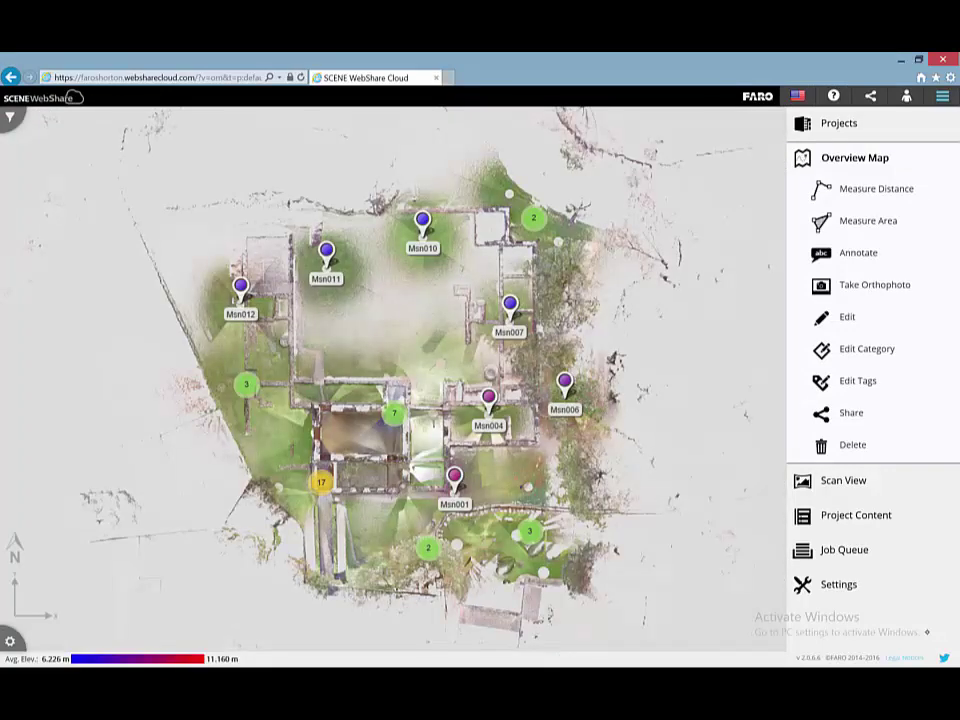
scroll(445, 421, up, 6)
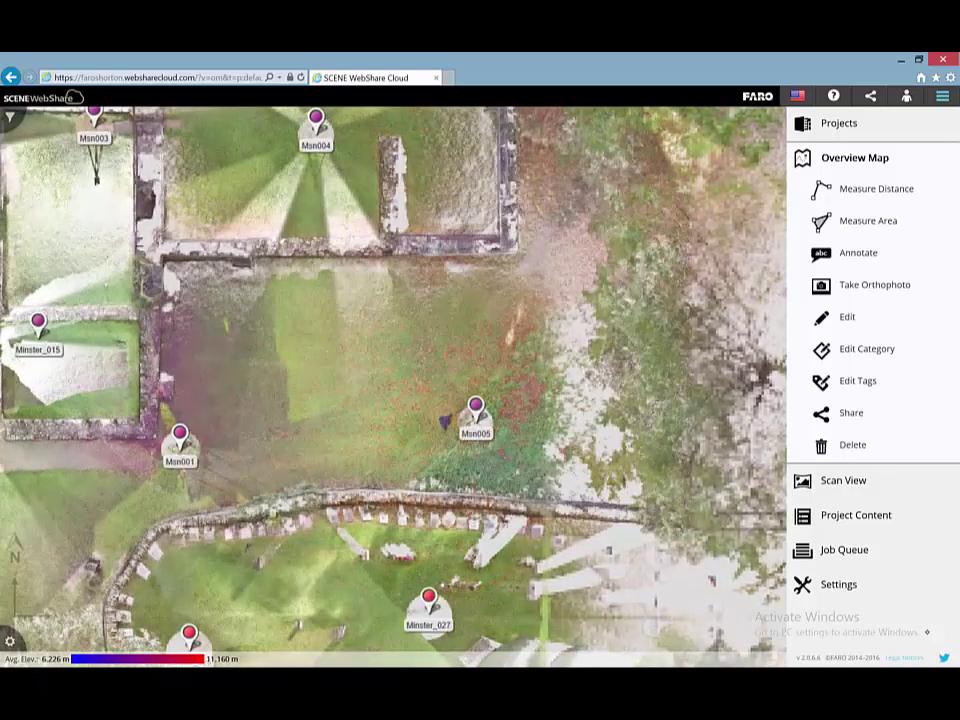
click(180, 436)
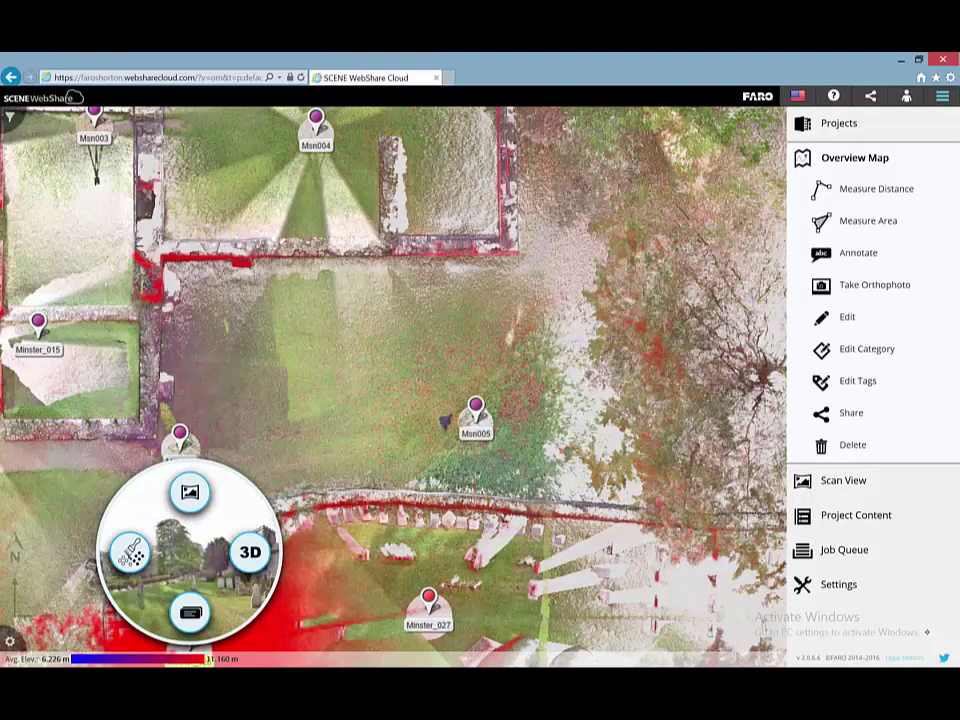
double_click(474, 412)
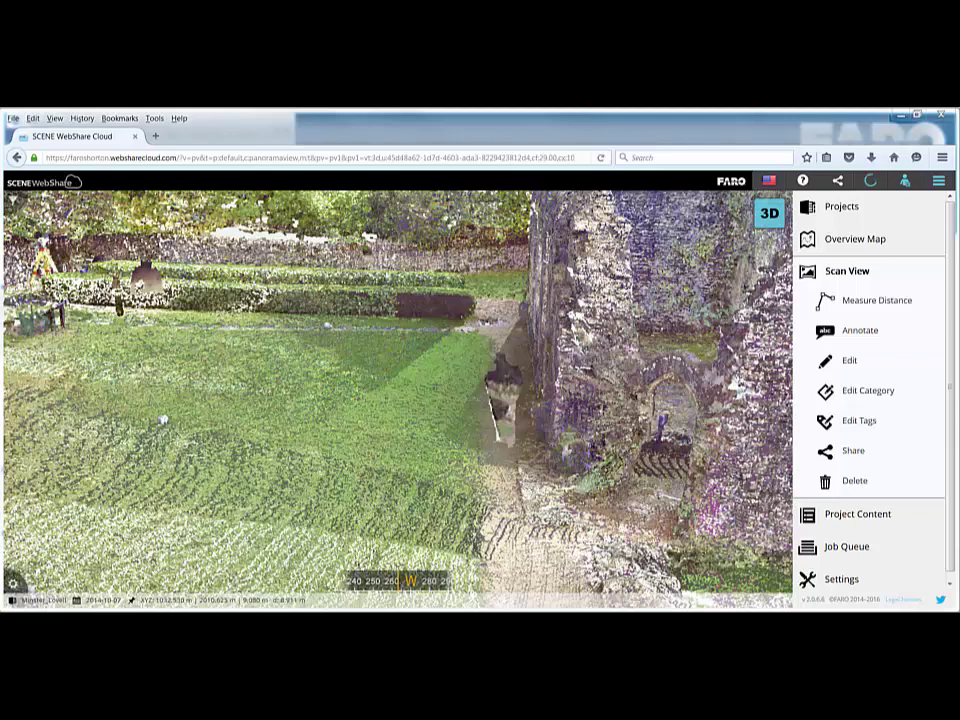
Step: Switch to the FARO manual's page on navigating in a 3D view and read through its mouse and key commands
click(217, 580)
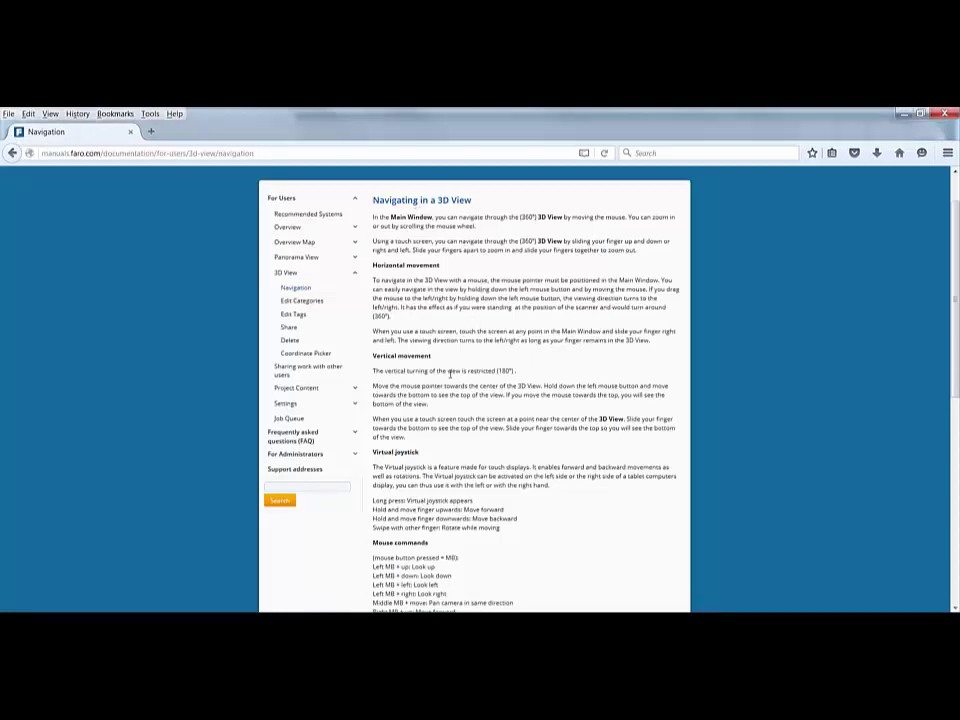
scroll(457, 422, down, 1)
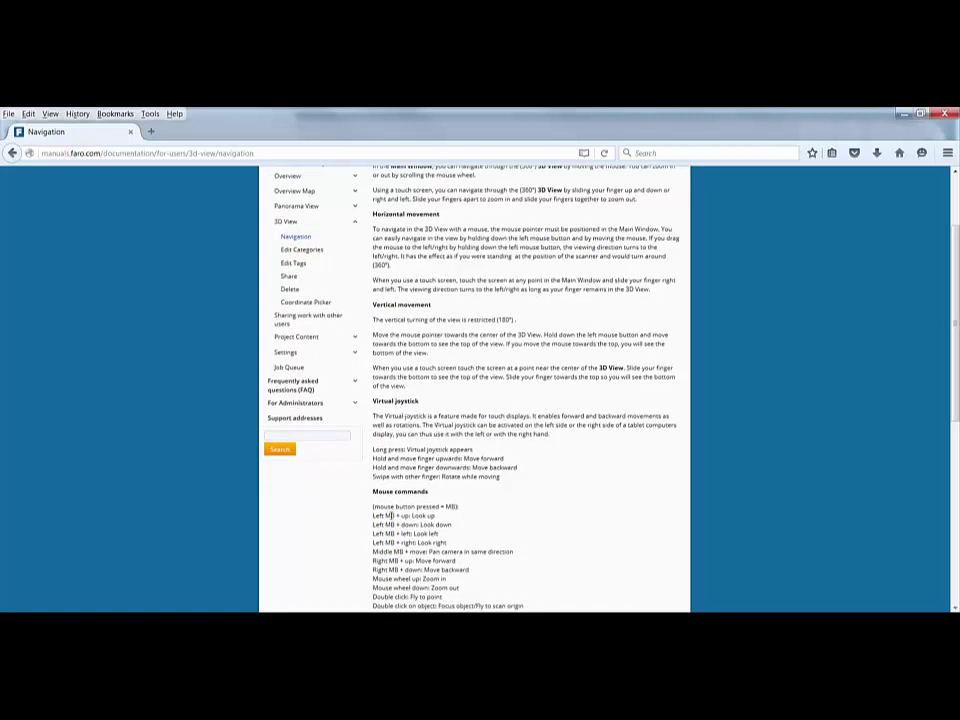
scroll(504, 479, down, 3)
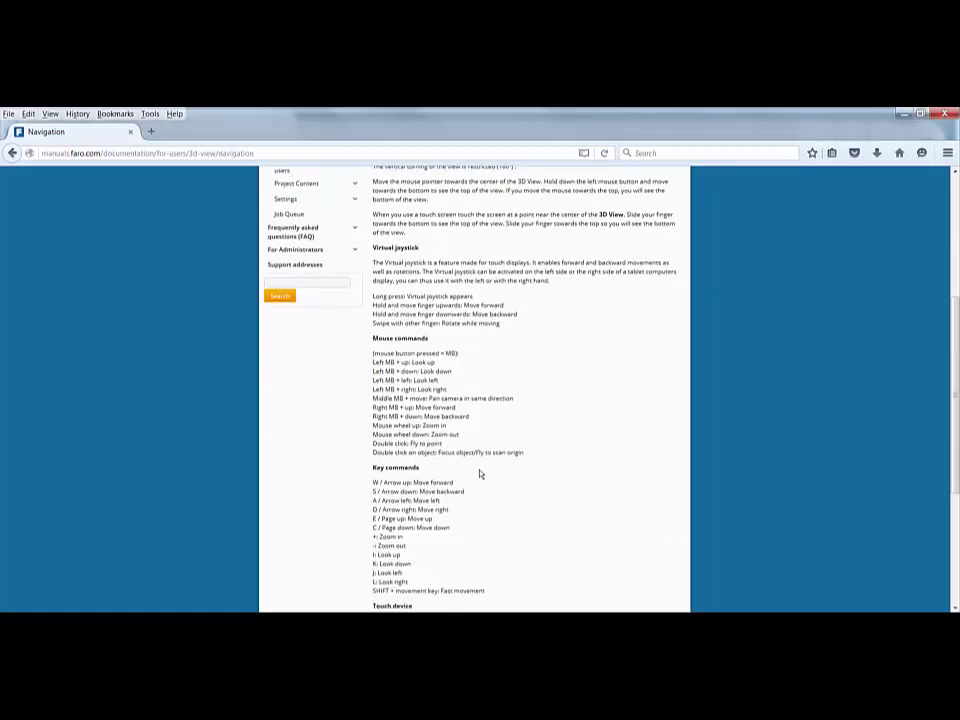
scroll(479, 474, down, 2)
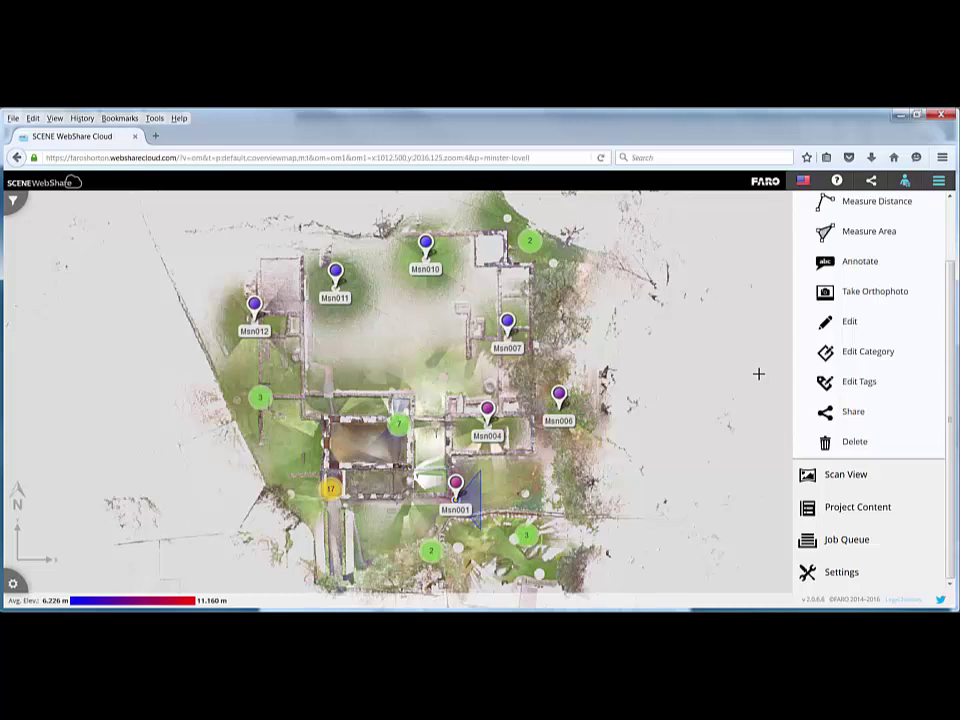
Step: Open the job queue for all projects and review the listed orthophoto and project point cloud jobs
click(827, 541)
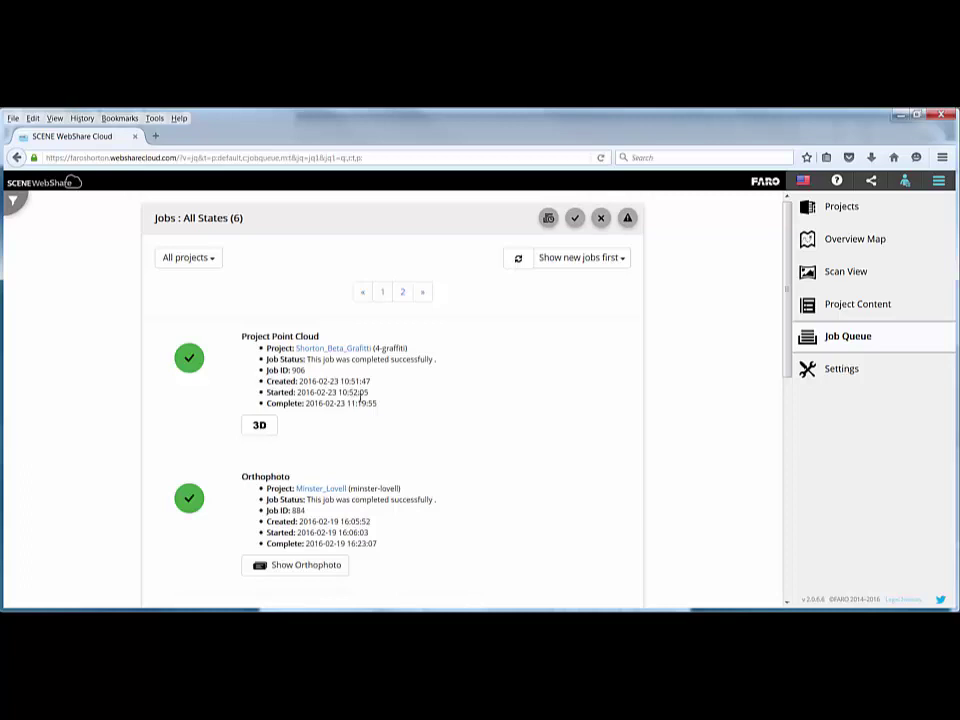
scroll(390, 448, down, 3)
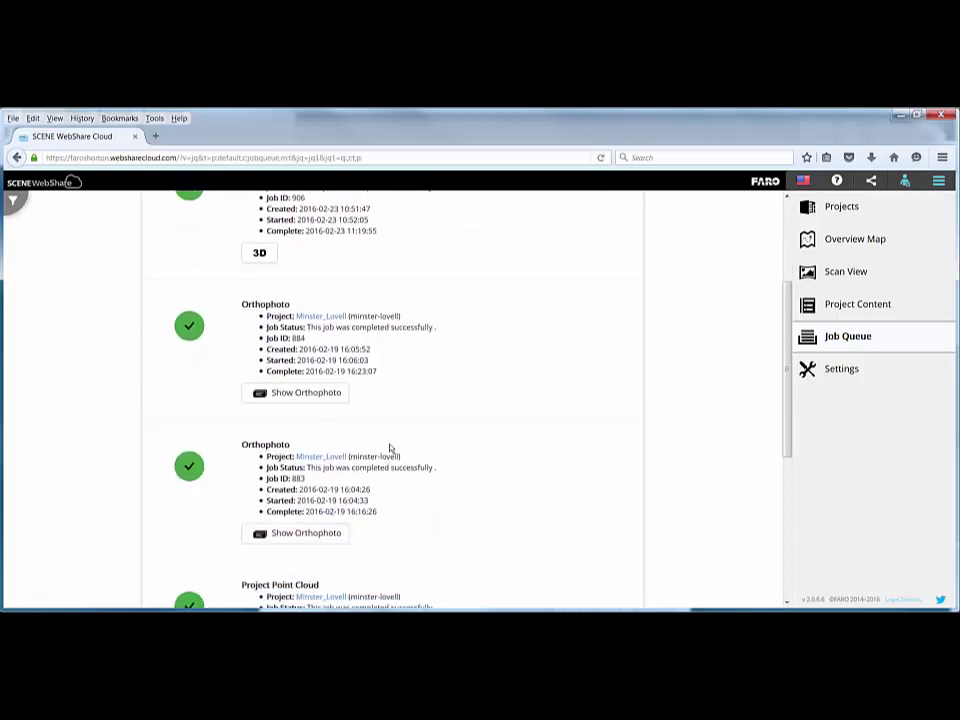
scroll(390, 448, down, 2)
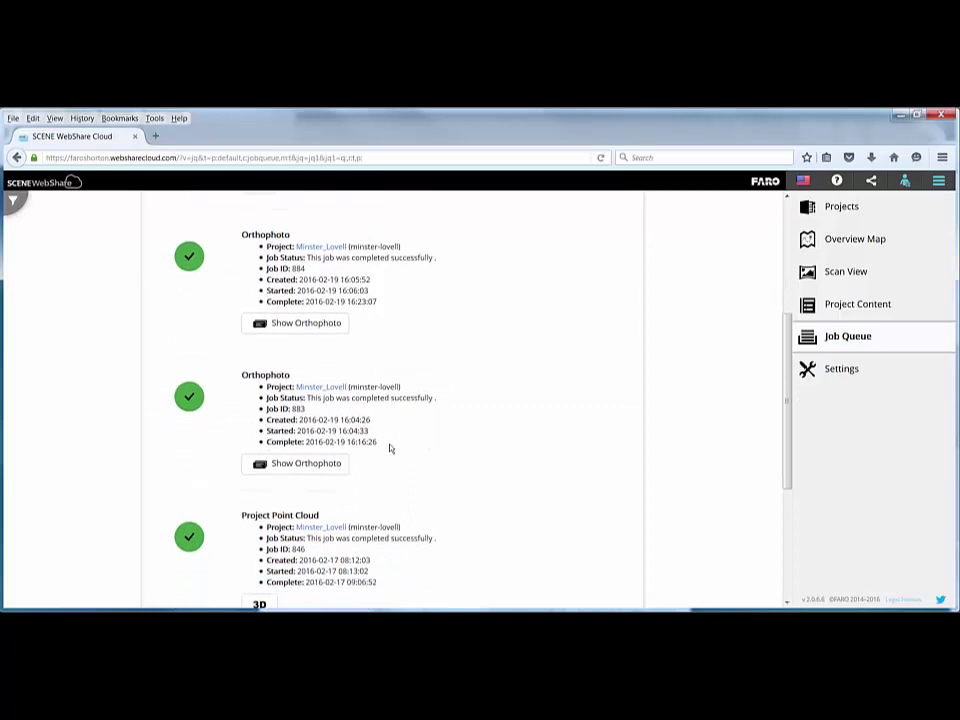
scroll(321, 480, down, 1)
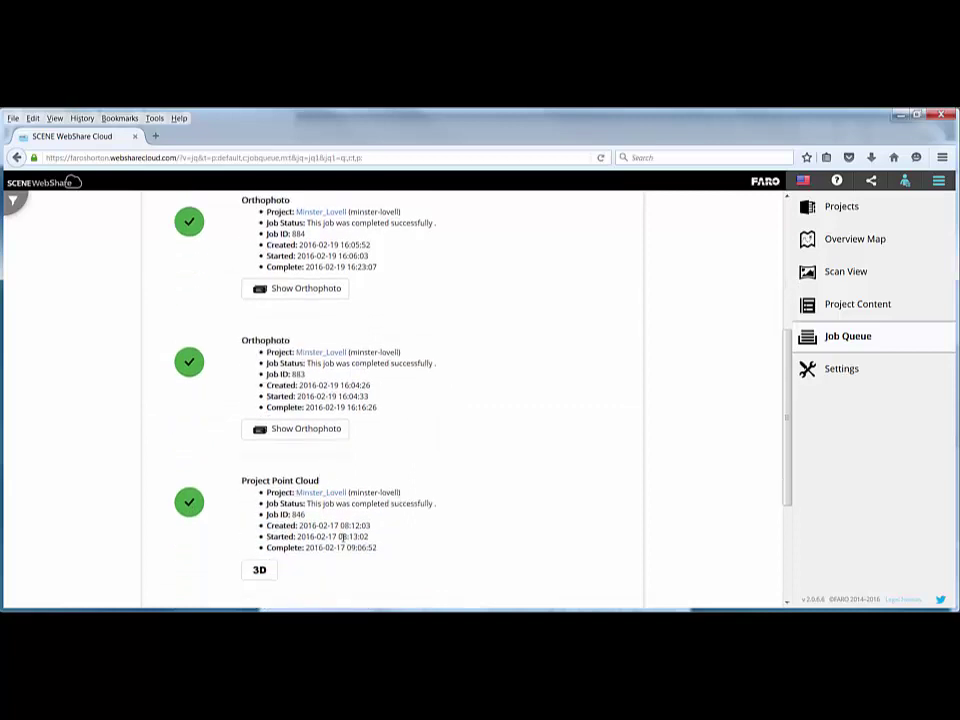